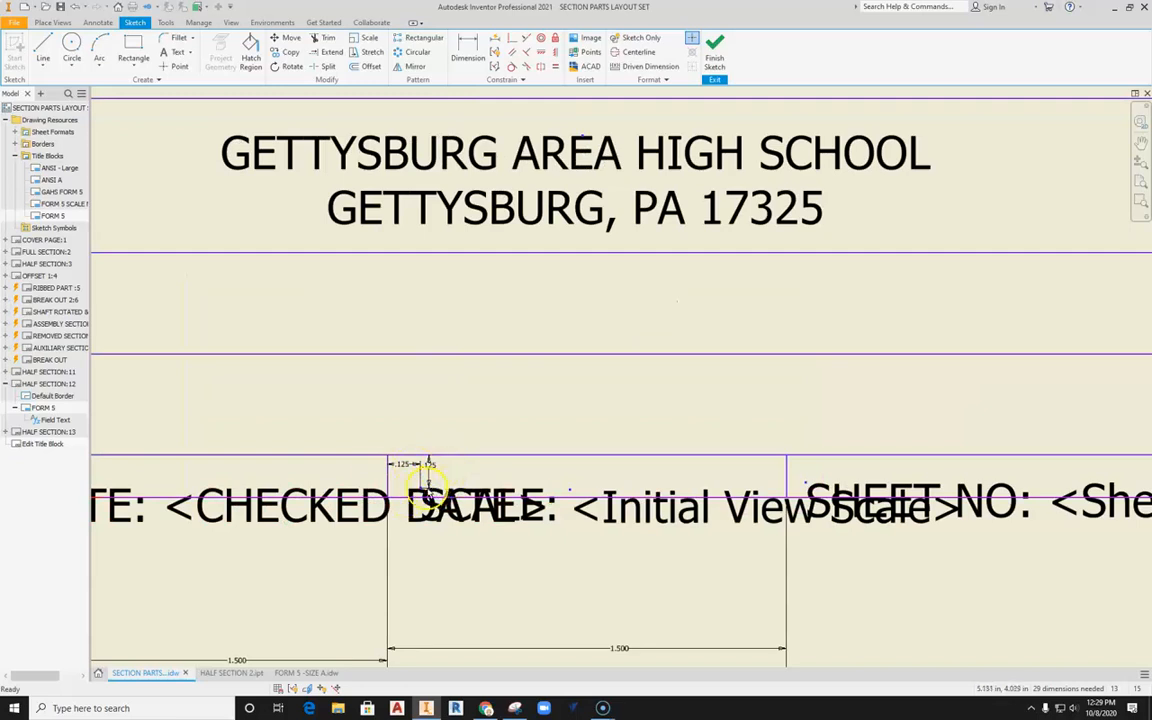
Move the DATE, initial view scale and SHEET NO texts out of the bottom row to below the title block.
{"action": "left_click", "coordinate": [255, 435]}
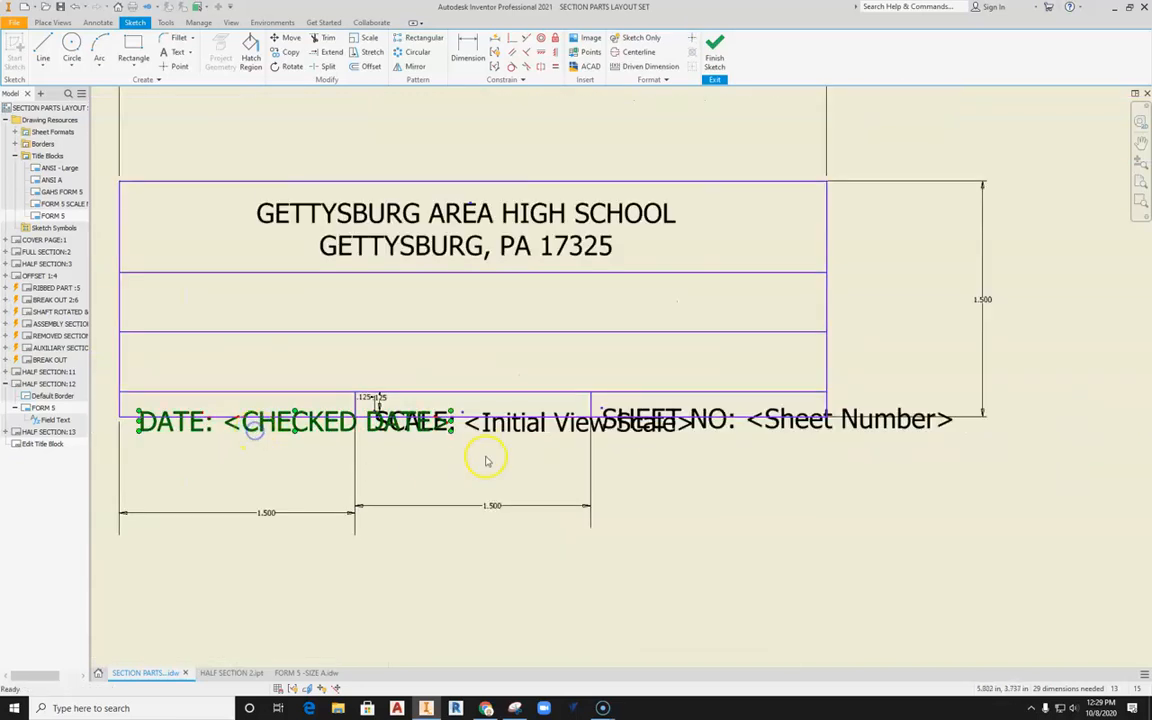
{"action": "left_click", "coordinate": [771, 419], "text": "ctrl"}
{"action": "left_click_drag", "start_coordinate": [490, 430], "coordinate": [501, 588]}
Try to move the SCALE label below the title block, and undo that move.
{"action": "left_click", "coordinate": [411, 424]}
{"action": "mouse_move", "coordinate": [393, 430]}
{"action": "left_mouse_down"}
{"action": "mouse_move", "coordinate": [427, 541]}
{"action": "mouse_move", "coordinate": [418, 473]}
{"action": "left_mouse_up"}
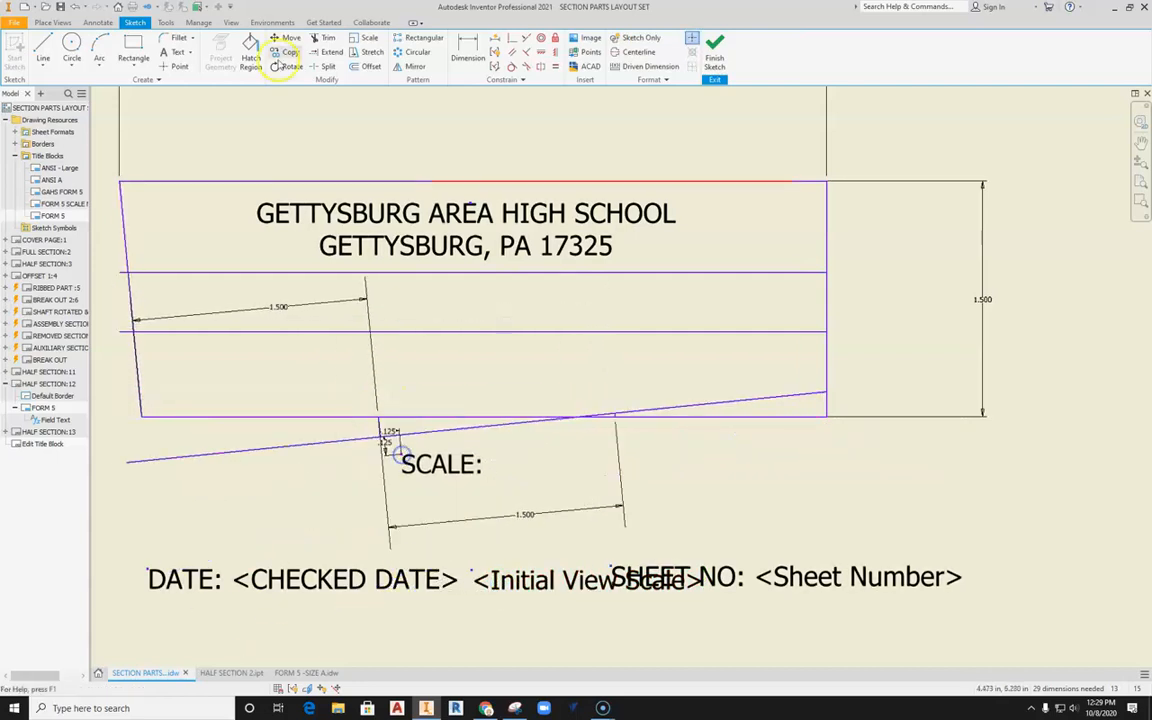
{"action": "left_click", "coordinate": [79, 7]}
Delete the two .125 dimensions that position the SCALE label and move the label below the title block.
{"action": "scroll", "coordinate": [365, 390], "scroll_direction": "down", "scroll_amount": 5}
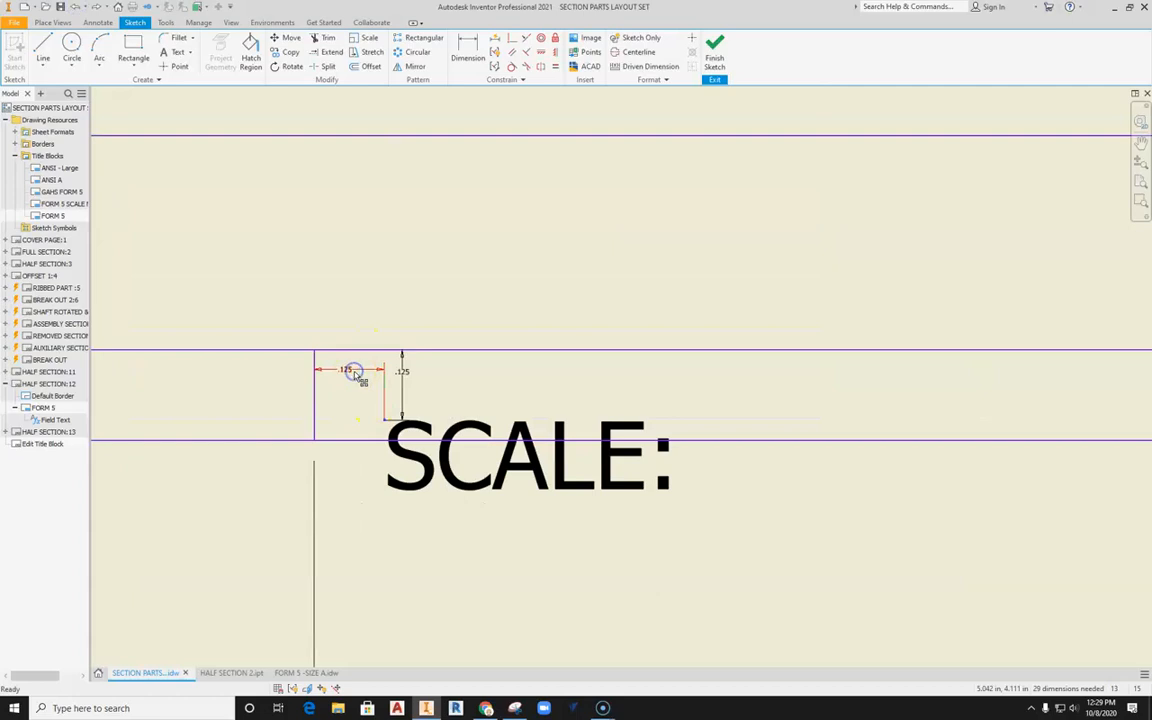
{"action": "scroll", "coordinate": [401, 365], "scroll_direction": "up", "scroll_amount": 4}
{"action": "left_click", "coordinate": [415, 481]}
{"action": "left_click_drag", "start_coordinate": [417, 482], "coordinate": [416, 595]}
{"action": "middle_click_drag", "start_coordinate": [433, 553], "coordinate": [458, 432]}
{"action": "left_click_drag", "start_coordinate": [467, 468], "coordinate": [463, 617]}
{"action": "middle_click_drag", "start_coordinate": [476, 396], "coordinate": [496, 553]}
{"action": "mouse_move", "coordinate": [311, 475]}
{"action": "middle_mouse_down"}
{"action": "mouse_move", "coordinate": [368, 447]}
{"action": "mouse_move", "coordinate": [270, 399]}
{"action": "middle_mouse_up"}
Dimension the height of the title block's bottom row as .25 in.
{"action": "left_click", "coordinate": [467, 50]}
{"action": "left_click", "coordinate": [962, 422]}
{"action": "left_click", "coordinate": [1010, 402]}
{"action": "type", "text": ".25"}
{"action": "key", "text": "Return"}
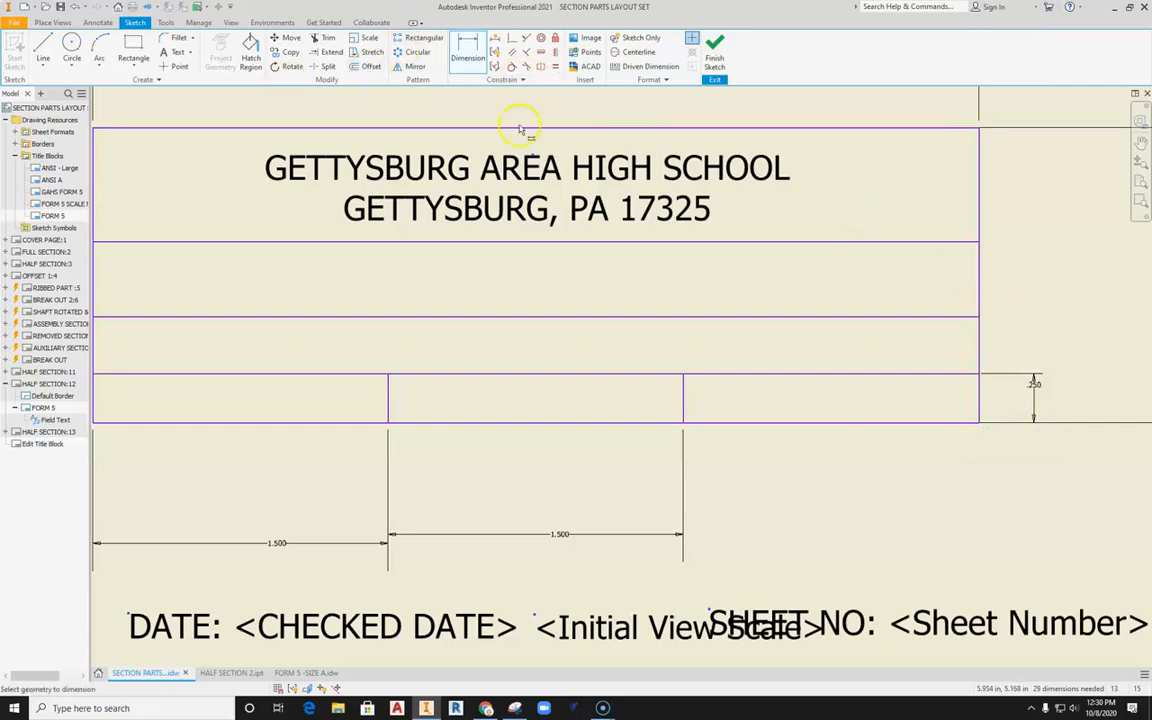
Dimension the row directly above the bottom row to a height of .25 in.
{"action": "left_click", "coordinate": [875, 374]}
{"action": "left_click", "coordinate": [879, 317]}
{"action": "left_click", "coordinate": [1033, 356]}
{"action": "type", "text": ".25"}
{"action": "key", "text": "Return"}
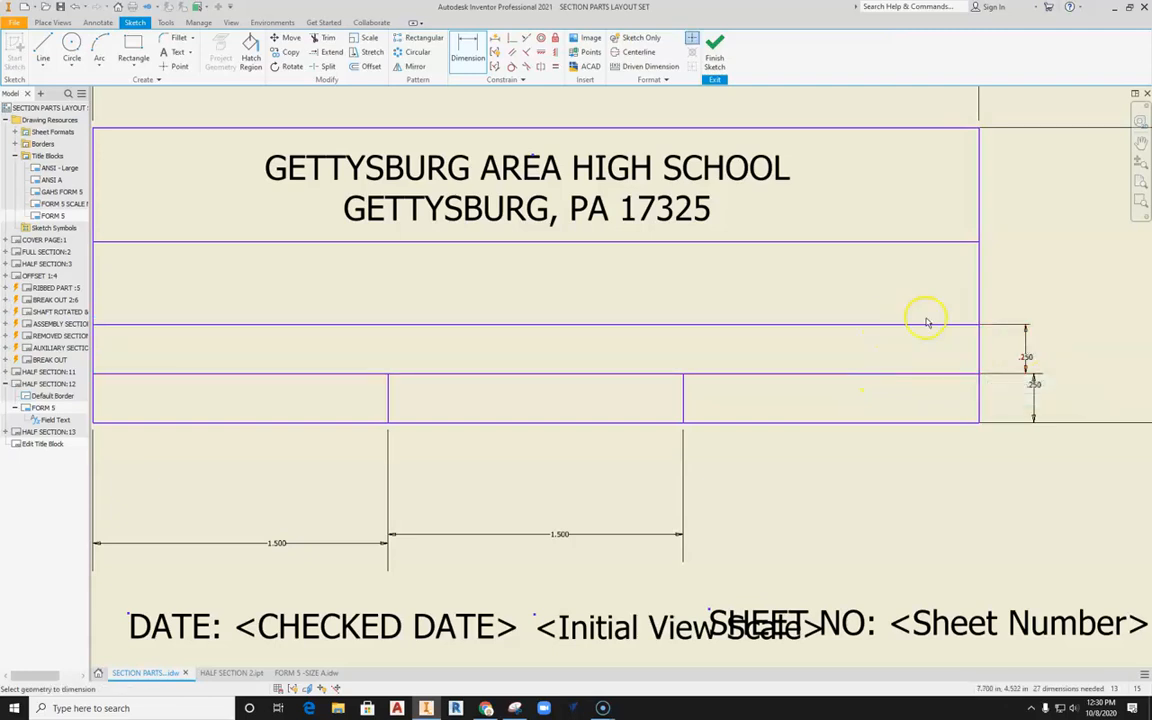
Dimension the row directly below the school name row to a height of .25 in.
{"action": "left_click", "coordinate": [946, 243]}
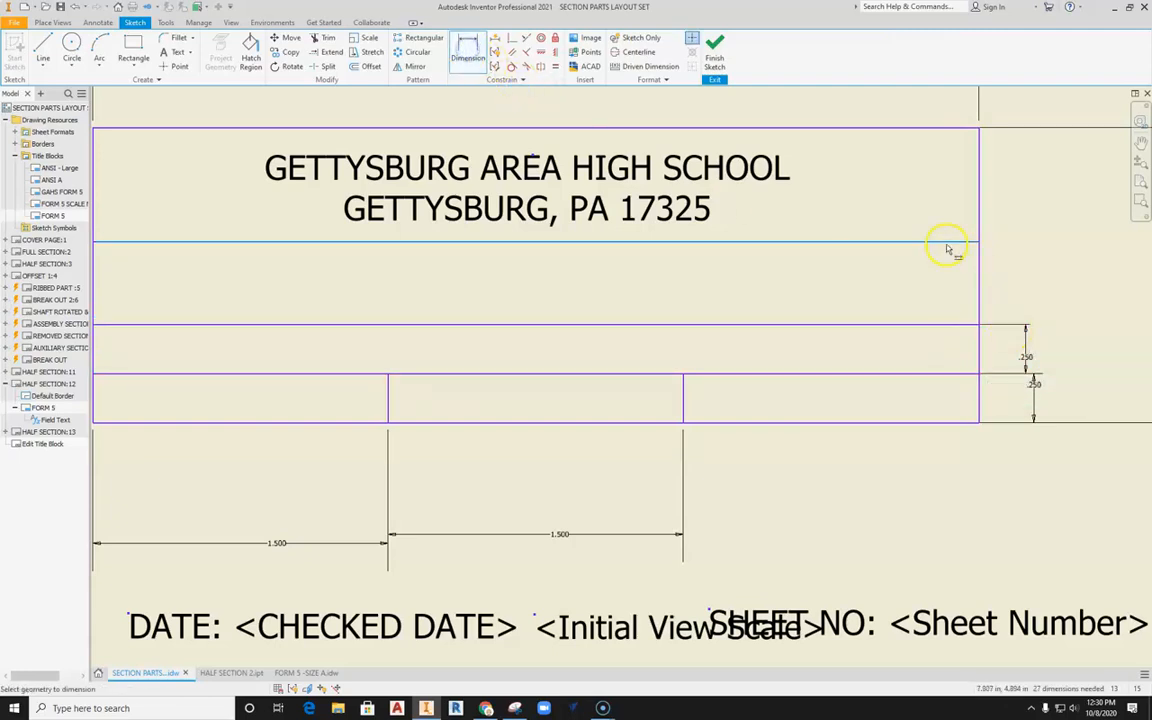
{"action": "left_click", "coordinate": [955, 326]}
{"action": "left_click", "coordinate": [1019, 282]}
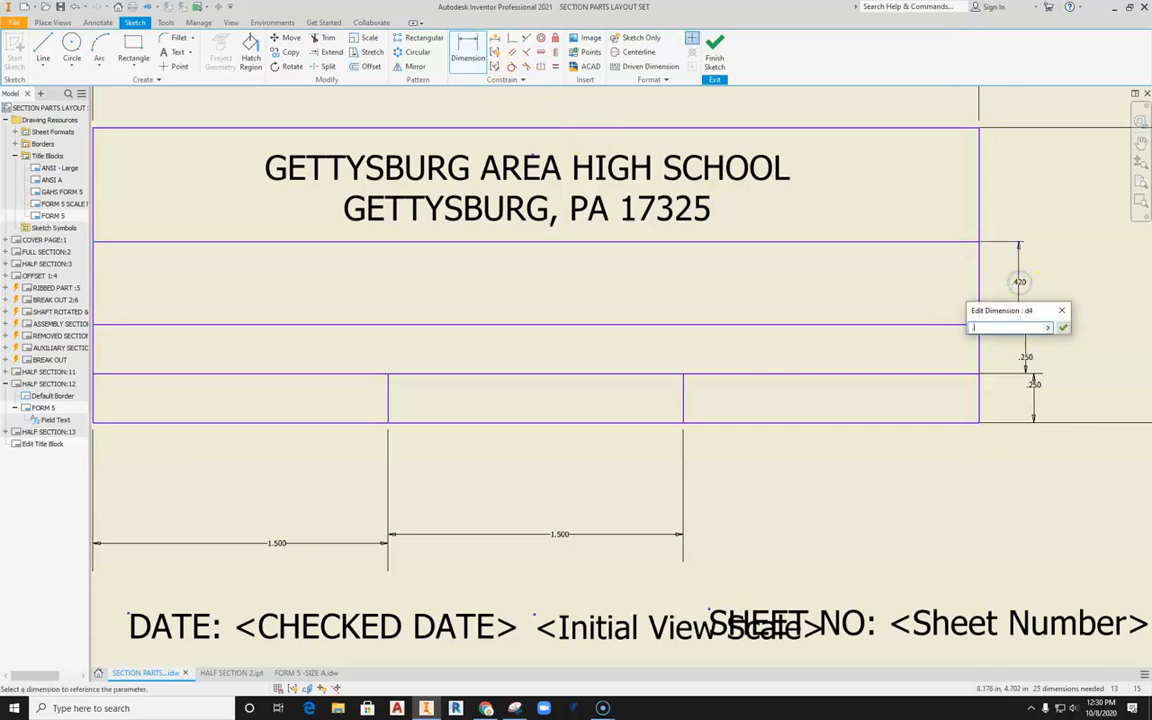
{"action": "type", "text": ".25"}
{"action": "key", "text": "Return"}
Offset the divider line below the school name upward by .25 in and align its dimension with the other row dimensions.
{"action": "middle_click_drag", "start_coordinate": [482, 231], "coordinate": [637, 281]}
{"action": "left_click", "coordinate": [367, 69]}
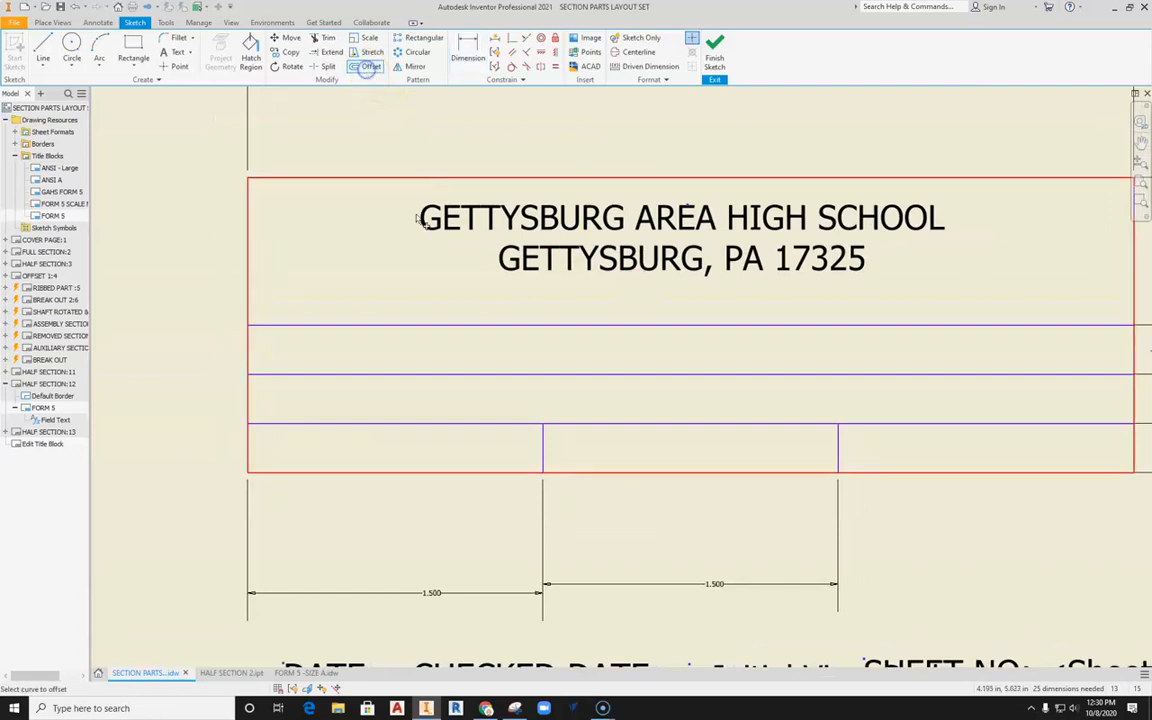
{"action": "left_click", "coordinate": [420, 326]}
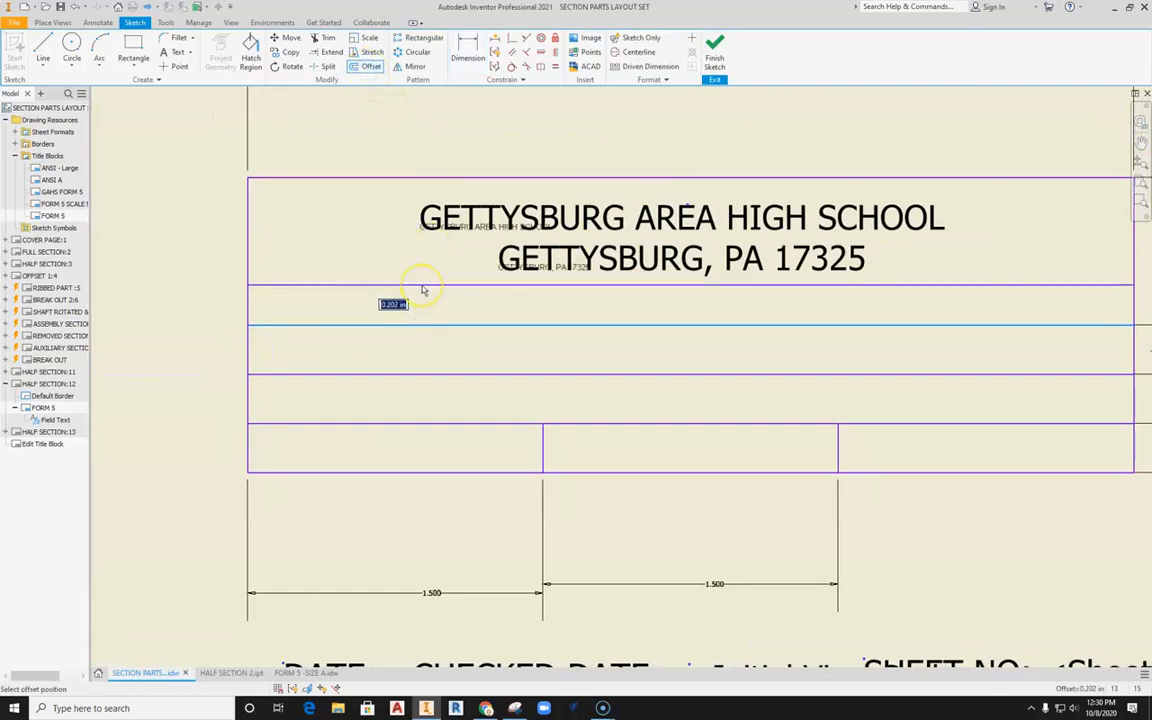
{"action": "key", "text": "Return"}
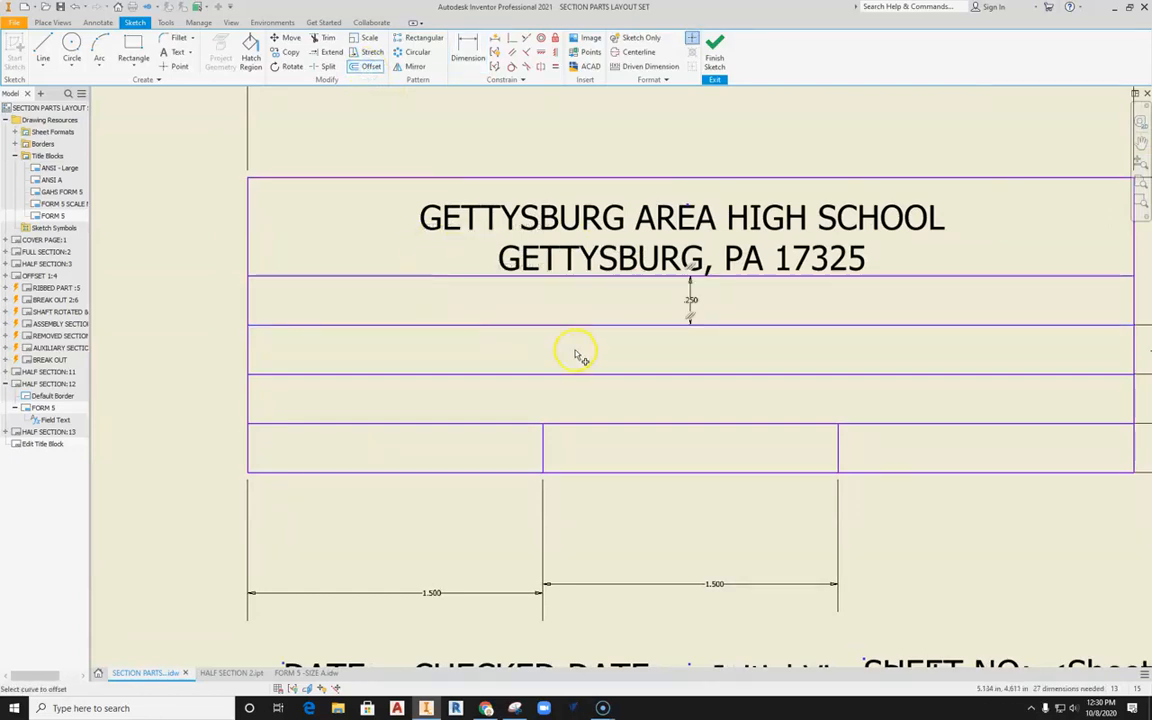
{"action": "scroll", "coordinate": [578, 356], "scroll_direction": "down", "scroll_amount": 4}
{"action": "scroll", "coordinate": [625, 329], "scroll_direction": "up", "scroll_amount": 1}
{"action": "scroll", "coordinate": [562, 329], "scroll_direction": "up", "scroll_amount": 3}
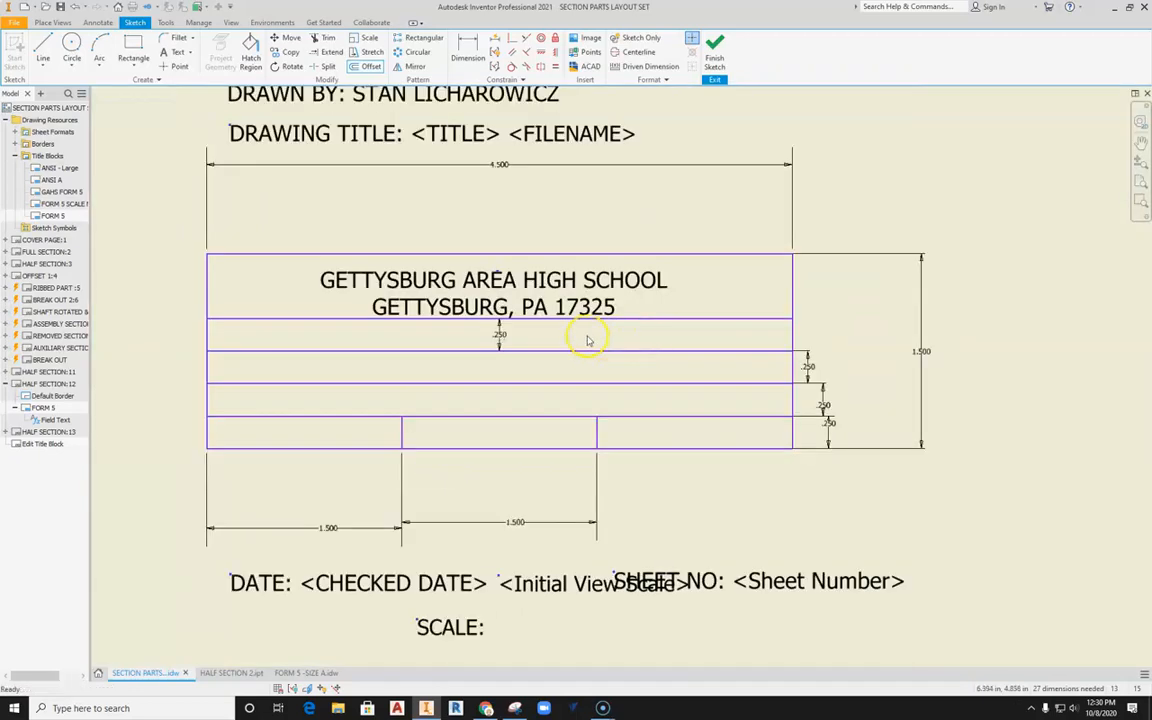
{"action": "left_click_drag", "start_coordinate": [503, 340], "coordinate": [812, 345]}
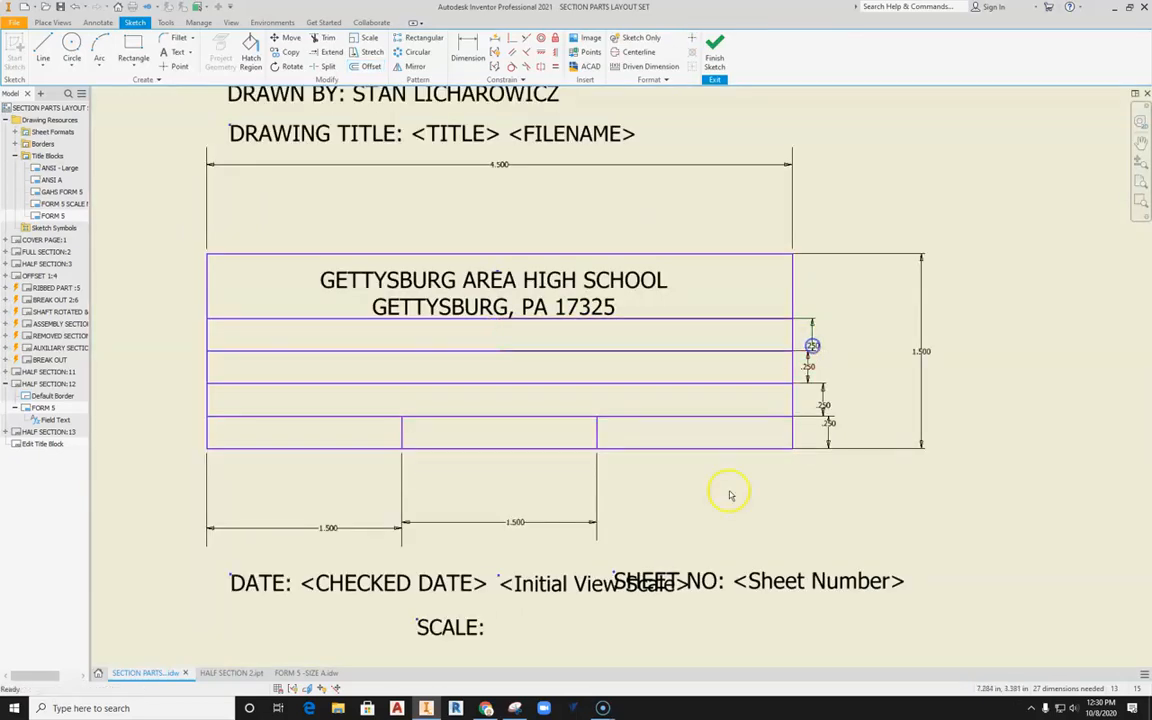
Check the reference title block in Snipping Tool, and move the school name and address text up within the top row.
{"action": "left_click", "coordinate": [514, 708]}
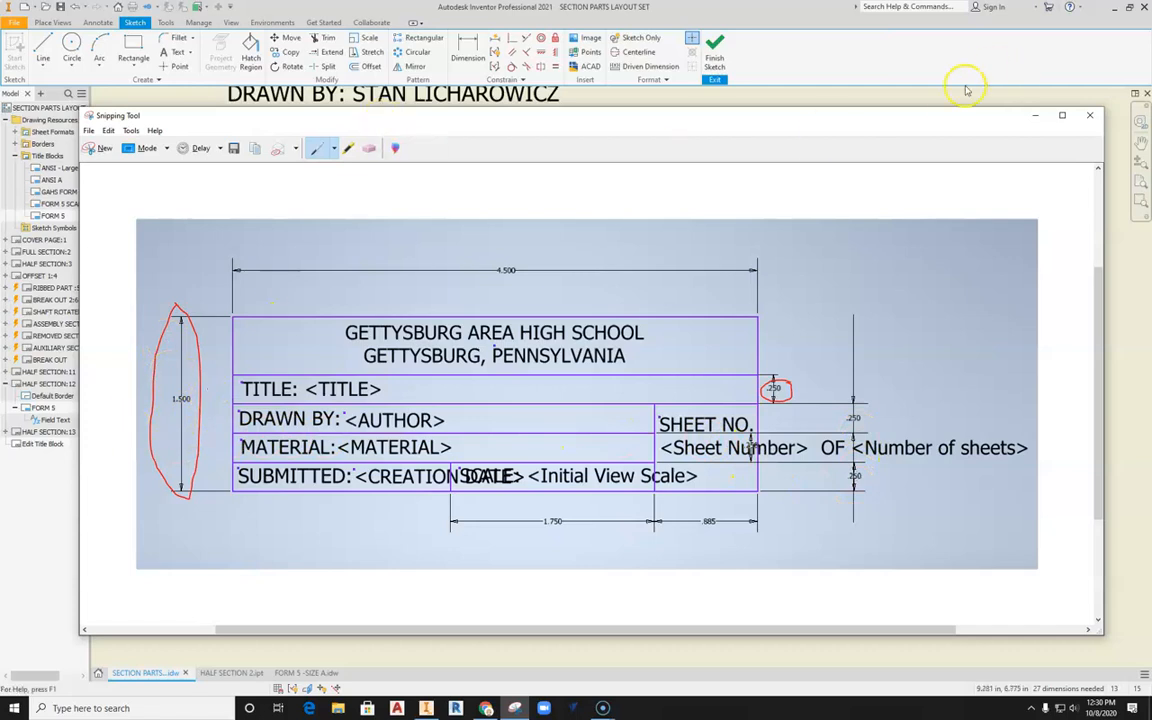
{"action": "left_click", "coordinate": [765, 20]}
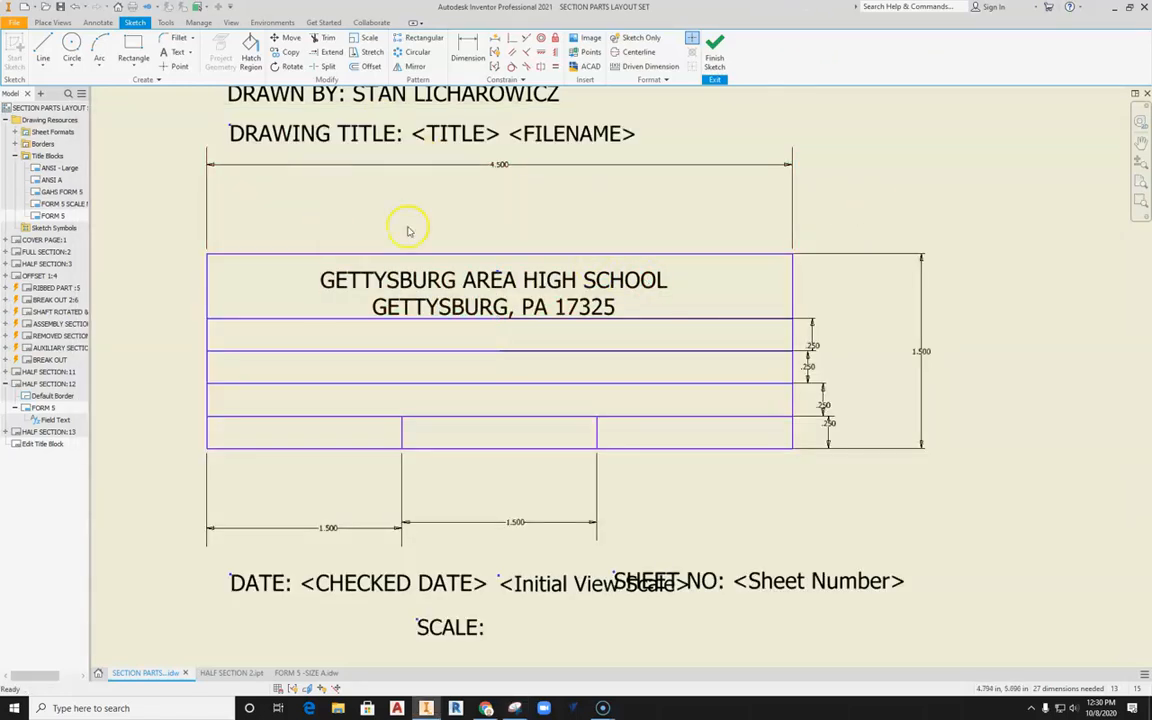
{"action": "scroll", "coordinate": [486, 277], "scroll_direction": "up", "scroll_amount": 3}
{"action": "left_click", "coordinate": [511, 287]}
{"action": "left_click_drag", "start_coordinate": [511, 287], "coordinate": [512, 270]}
{"action": "scroll", "coordinate": [560, 322], "scroll_direction": "up", "scroll_amount": 3}
Move the DRAWN BY text into the third row and the DRAWING TITLE text into the second row of the title block.
{"action": "scroll", "coordinate": [505, 333], "scroll_direction": "down", "scroll_amount": 5}
{"action": "middle_click_drag", "start_coordinate": [510, 333], "coordinate": [536, 334]}
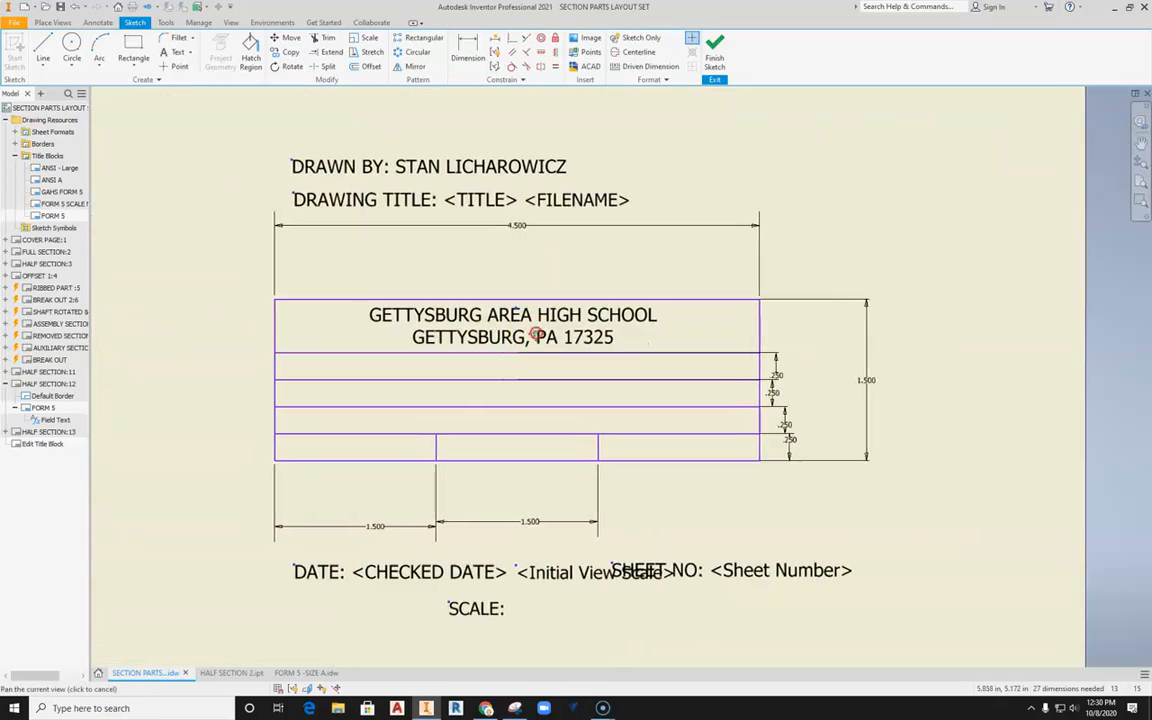
{"action": "left_click", "coordinate": [345, 172]}
{"action": "mouse_move", "coordinate": [363, 175]}
{"action": "left_mouse_down"}
{"action": "mouse_move", "coordinate": [371, 371]}
{"action": "mouse_move", "coordinate": [354, 400]}
{"action": "left_mouse_up"}
{"action": "left_click", "coordinate": [398, 207]}
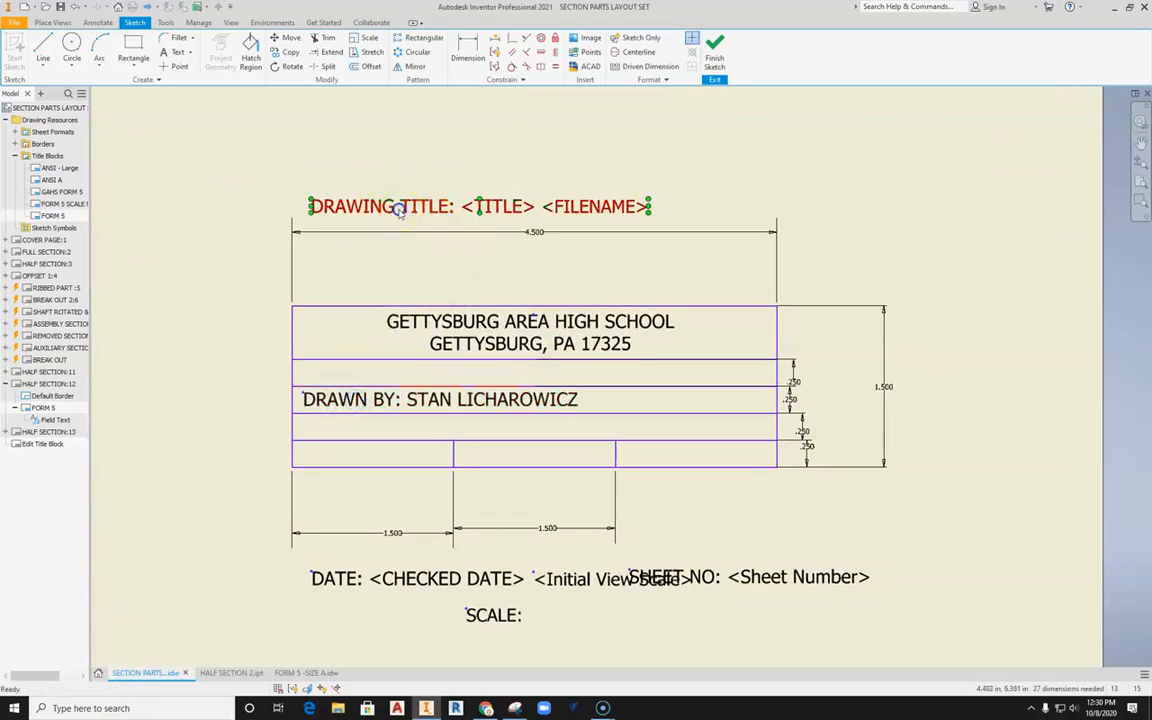
{"action": "scroll", "coordinate": [398, 207], "scroll_direction": "down", "scroll_amount": 3}
{"action": "scroll", "coordinate": [363, 219], "scroll_direction": "up", "scroll_amount": 4}
{"action": "left_click_drag", "start_coordinate": [336, 206], "coordinate": [325, 391]}
Move the DATE text into the first bottom-row cell and the SCALE label into the middle bottom-row cell.
{"action": "middle_click_drag", "start_coordinate": [380, 342], "coordinate": [398, 254]}
{"action": "left_click", "coordinate": [386, 535]}
{"action": "left_click_drag", "start_coordinate": [386, 537], "coordinate": [330, 398]}
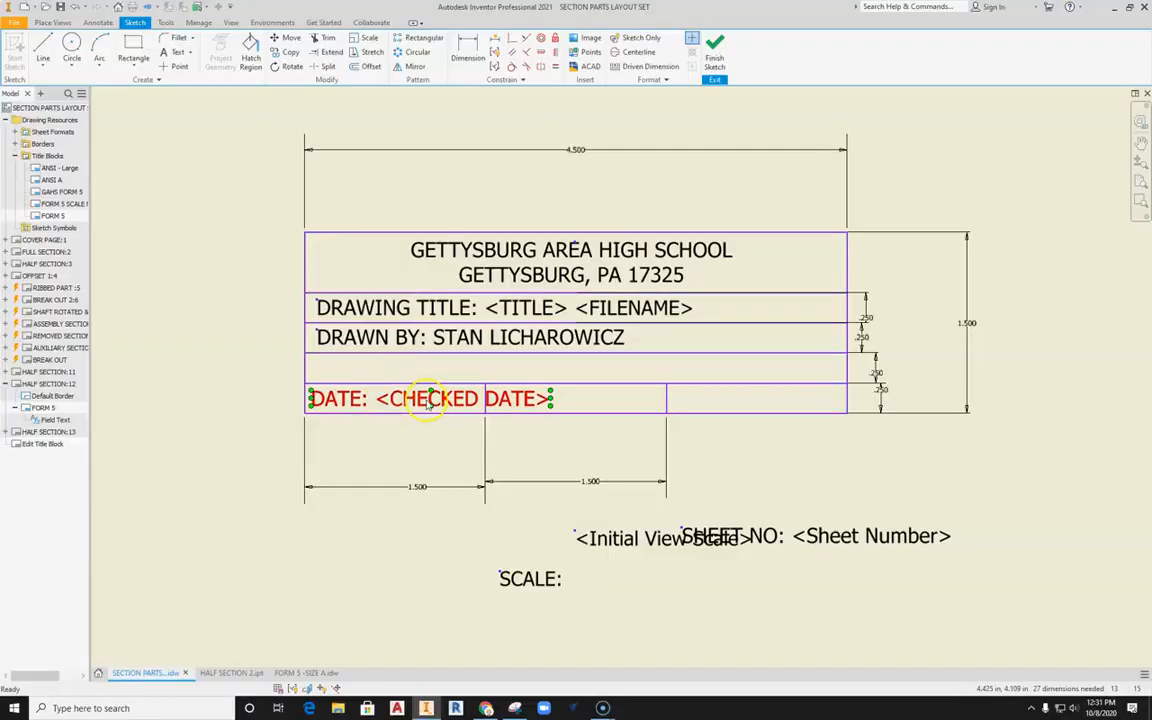
{"action": "left_click", "coordinate": [523, 560]}
{"action": "left_click", "coordinate": [527, 575]}
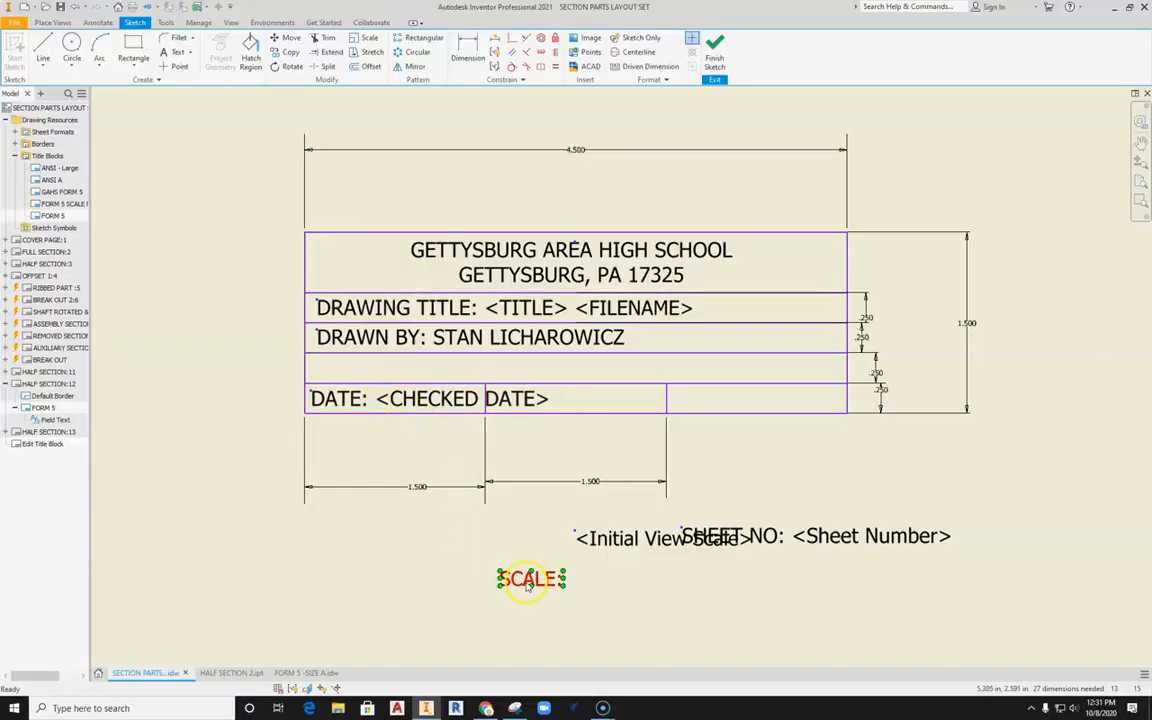
{"action": "left_click_drag", "start_coordinate": [522, 580], "coordinate": [510, 398]}
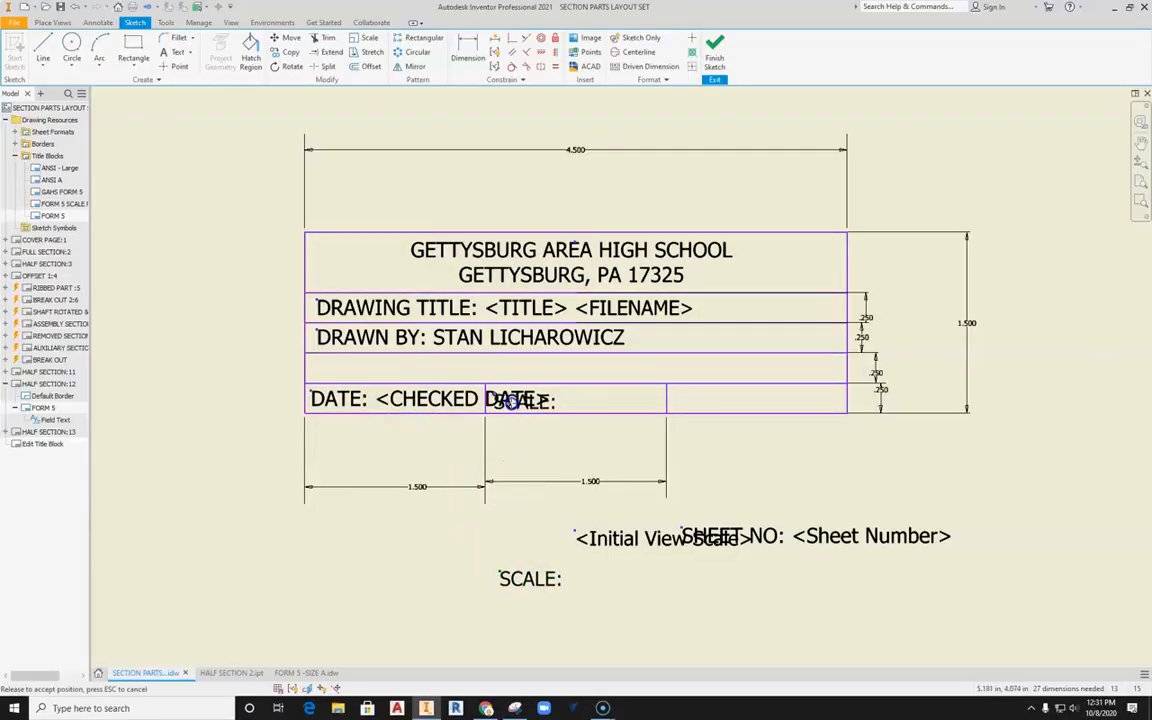
Place the initial view scale field beside the SCALE label and the SHEET NO text in the last bottom-row cell.
{"action": "left_click", "coordinate": [605, 542]}
{"action": "left_click_drag", "start_coordinate": [605, 542], "coordinate": [594, 403]}
{"action": "left_click", "coordinate": [745, 569]}
{"action": "left_click", "coordinate": [722, 536]}
{"action": "left_click_drag", "start_coordinate": [704, 546], "coordinate": [703, 405]}
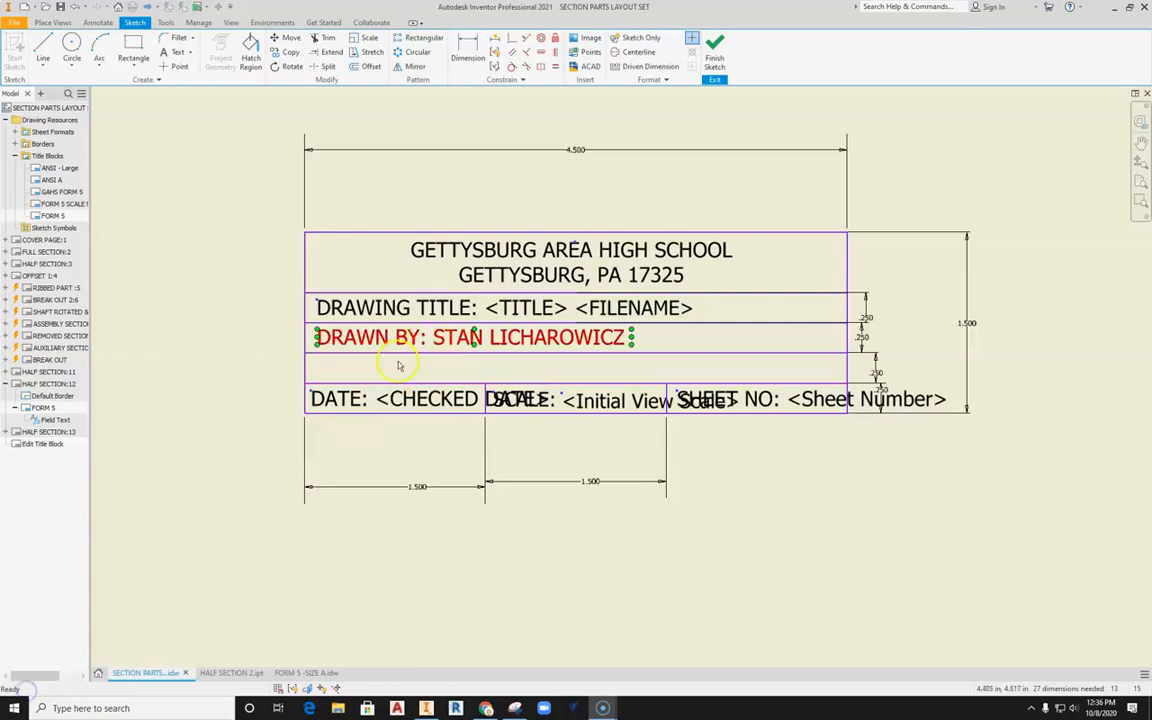
Create a text box across the empty fourth row with the label "MATERIALS:".
{"action": "scroll", "coordinate": [326, 360], "scroll_direction": "down", "scroll_amount": 3}
{"action": "scroll", "coordinate": [324, 364], "scroll_direction": "up", "scroll_amount": 4}
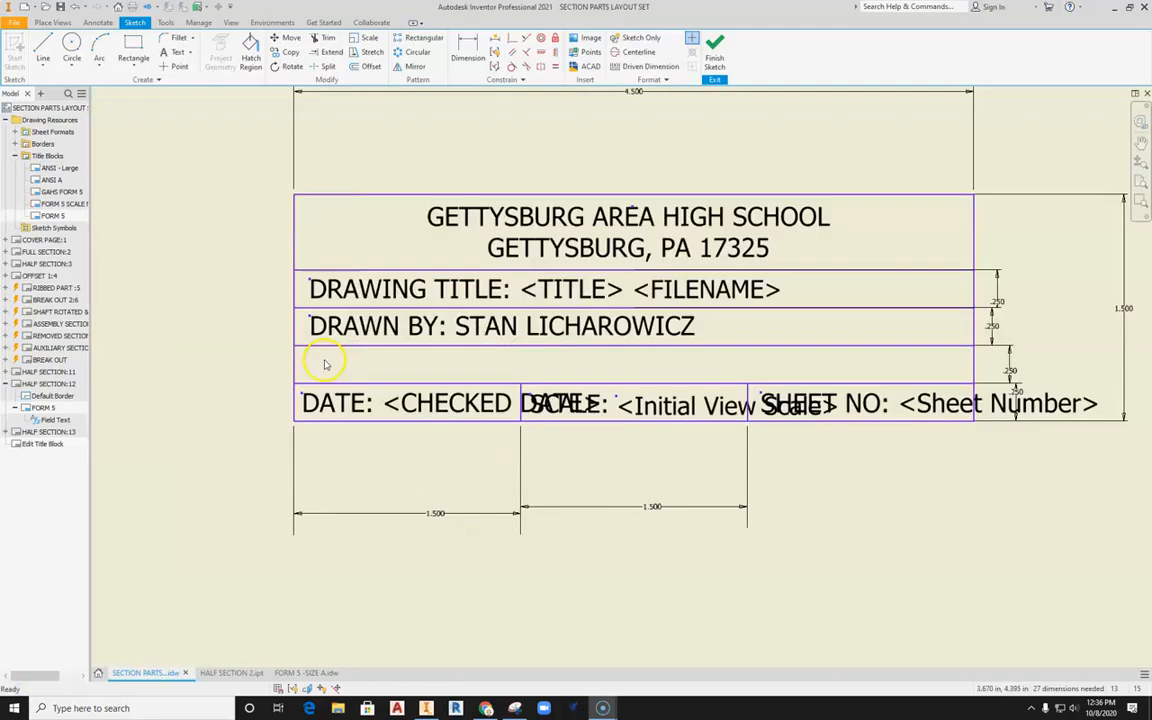
{"action": "left_click", "coordinate": [169, 53]}
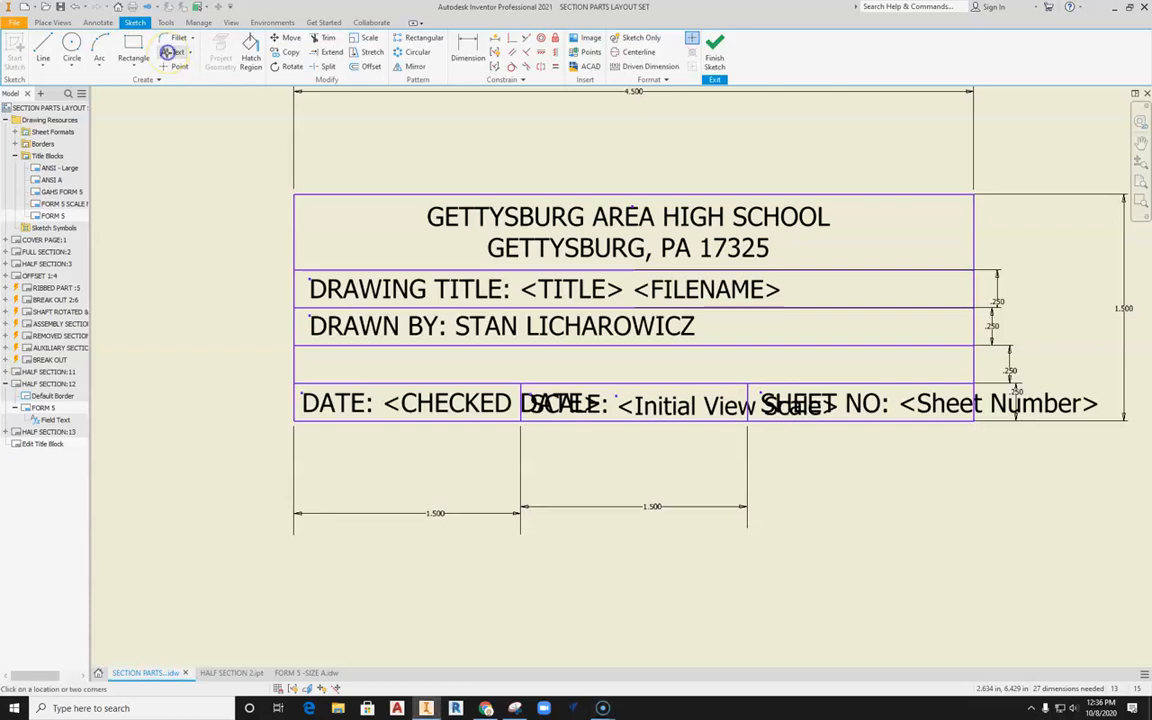
{"action": "left_click", "coordinate": [313, 353]}
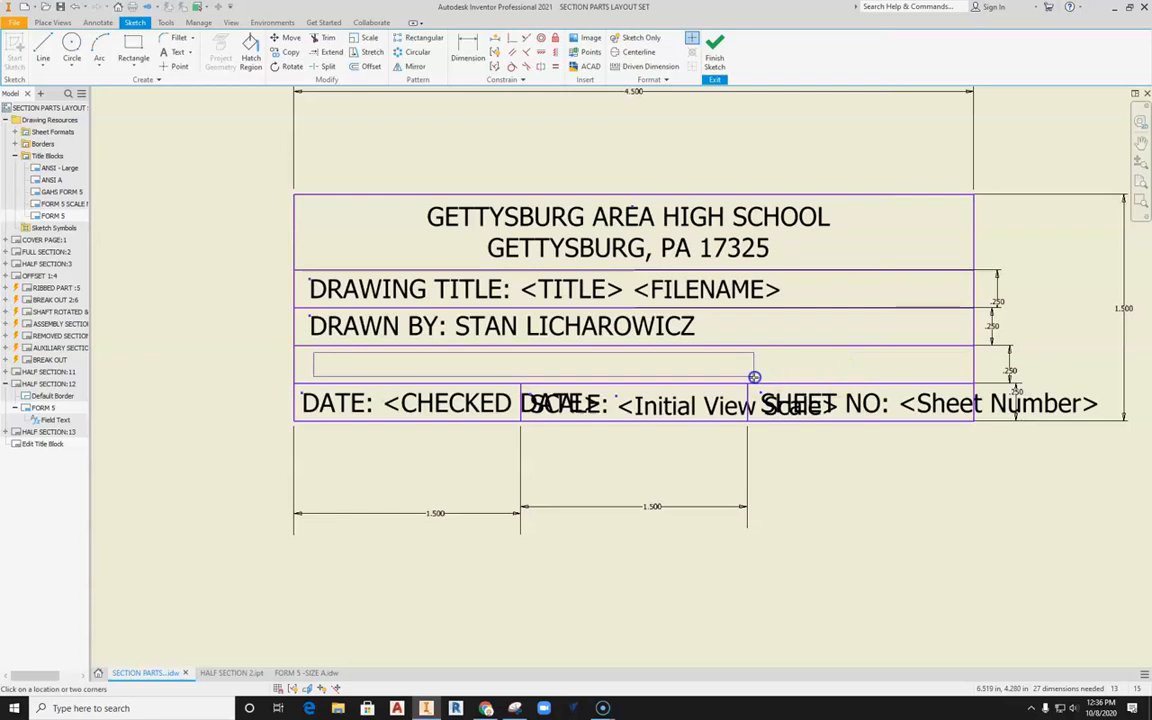
{"action": "left_click", "coordinate": [754, 377]}
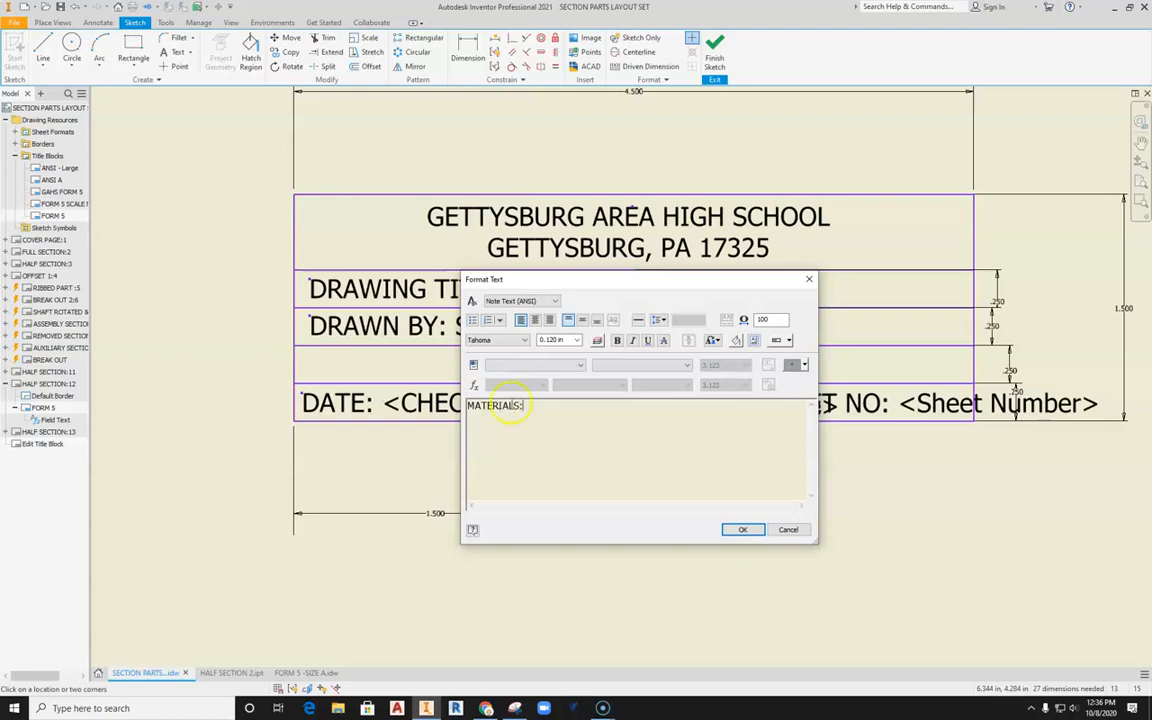
Insert the model property MATERIAL after the "MATERIALS:" label and accept the text.
{"action": "left_click", "coordinate": [556, 367]}
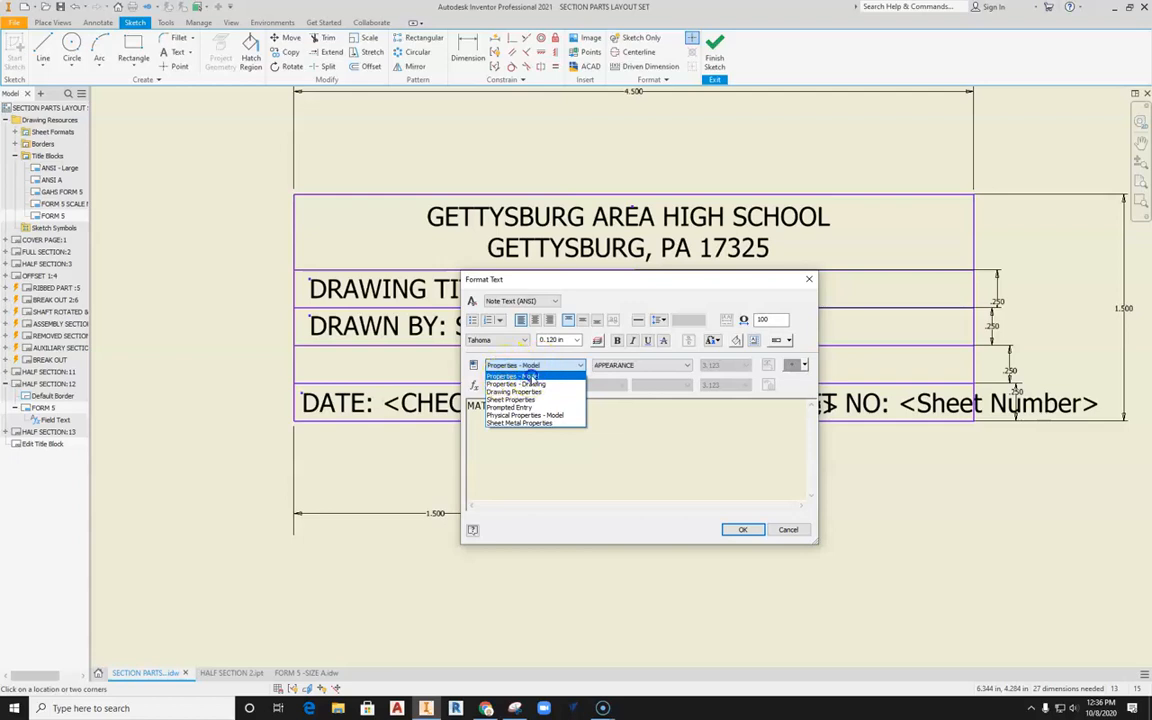
{"action": "left_click", "coordinate": [535, 375]}
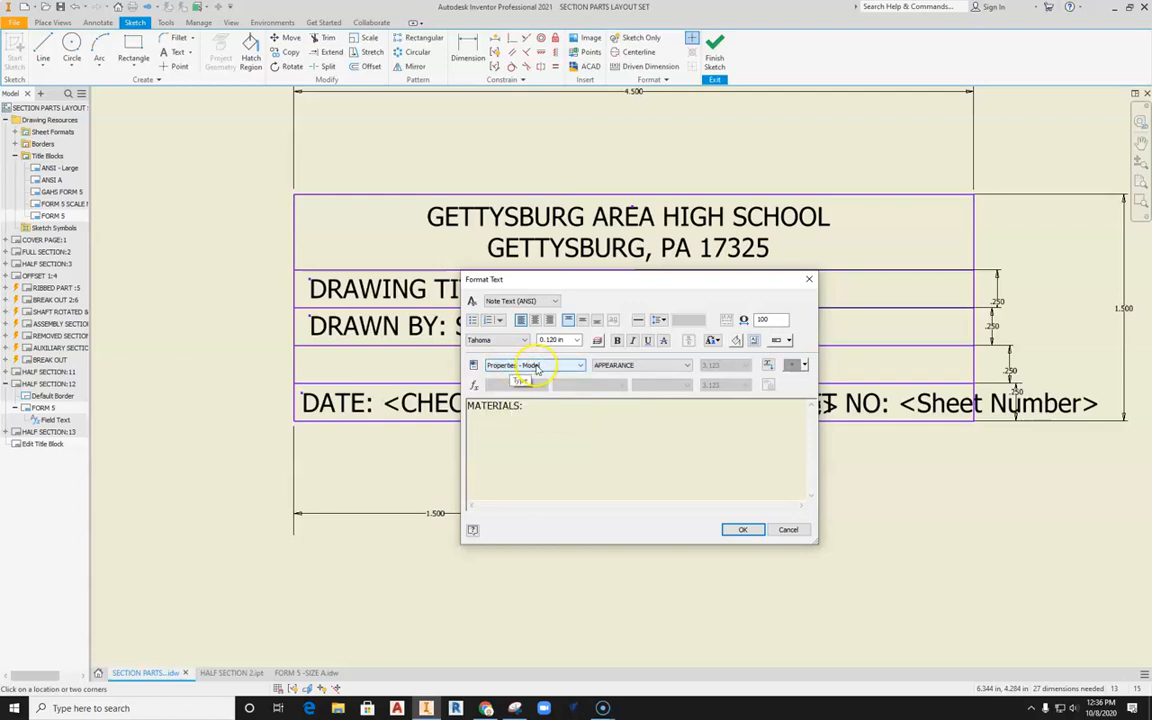
{"action": "left_click", "coordinate": [638, 366]}
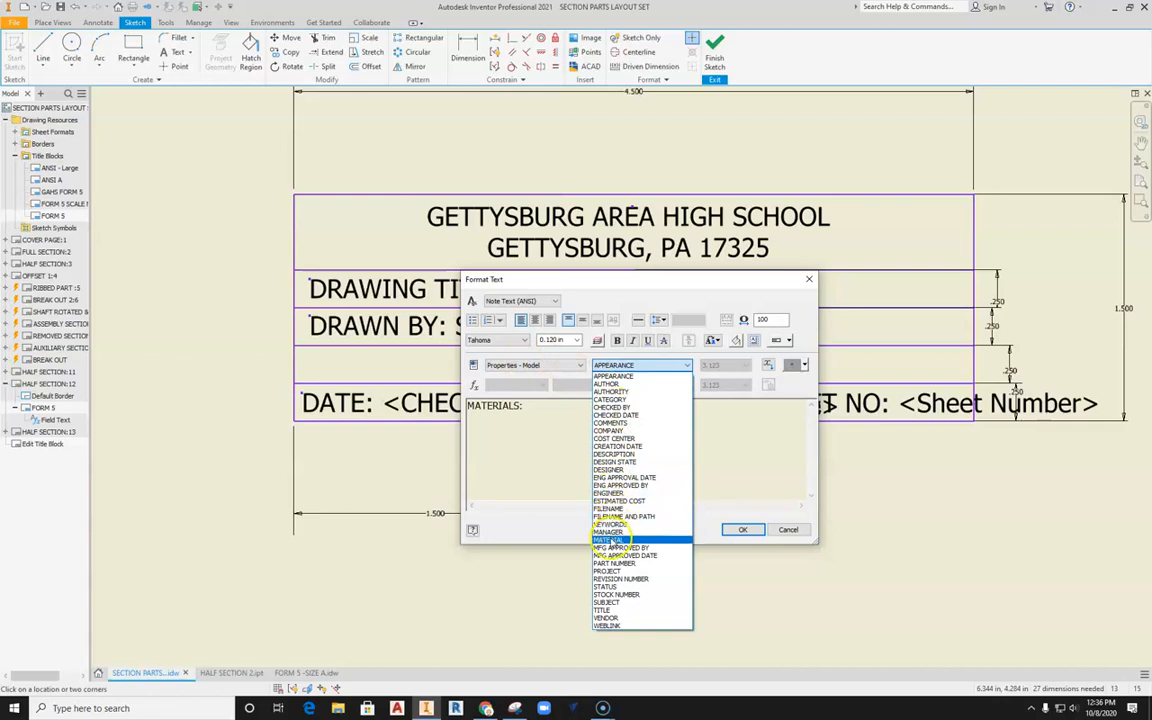
{"action": "left_click", "coordinate": [617, 541]}
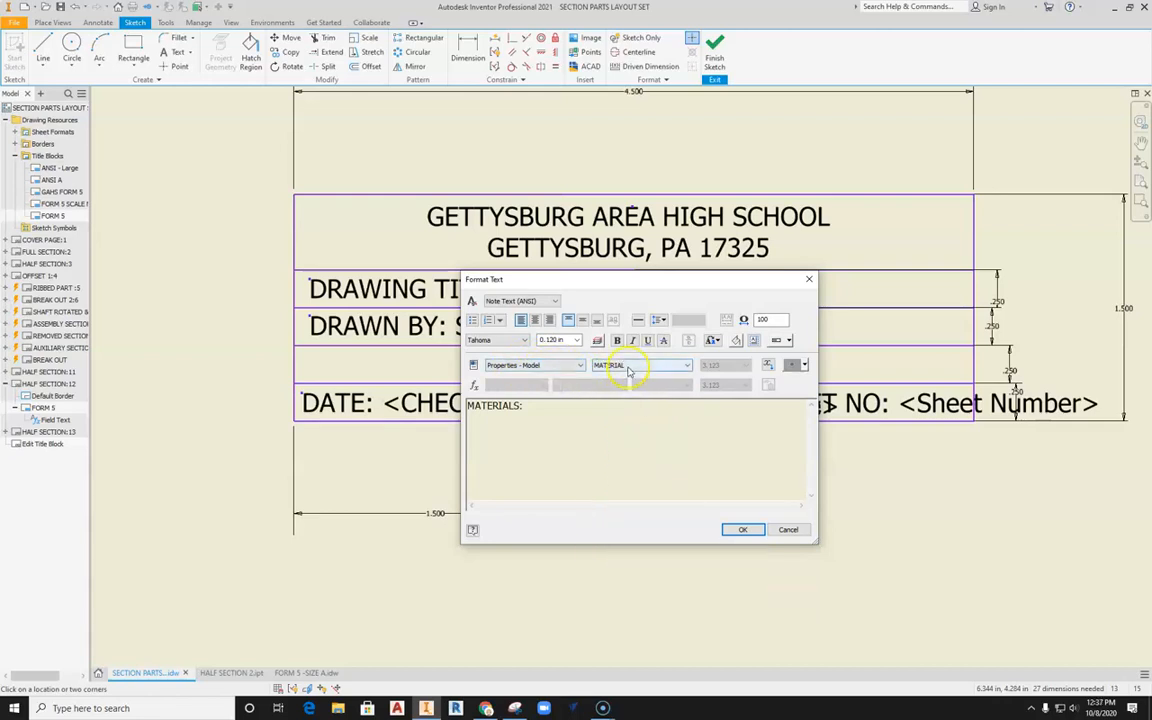
{"action": "left_click", "coordinate": [768, 366]}
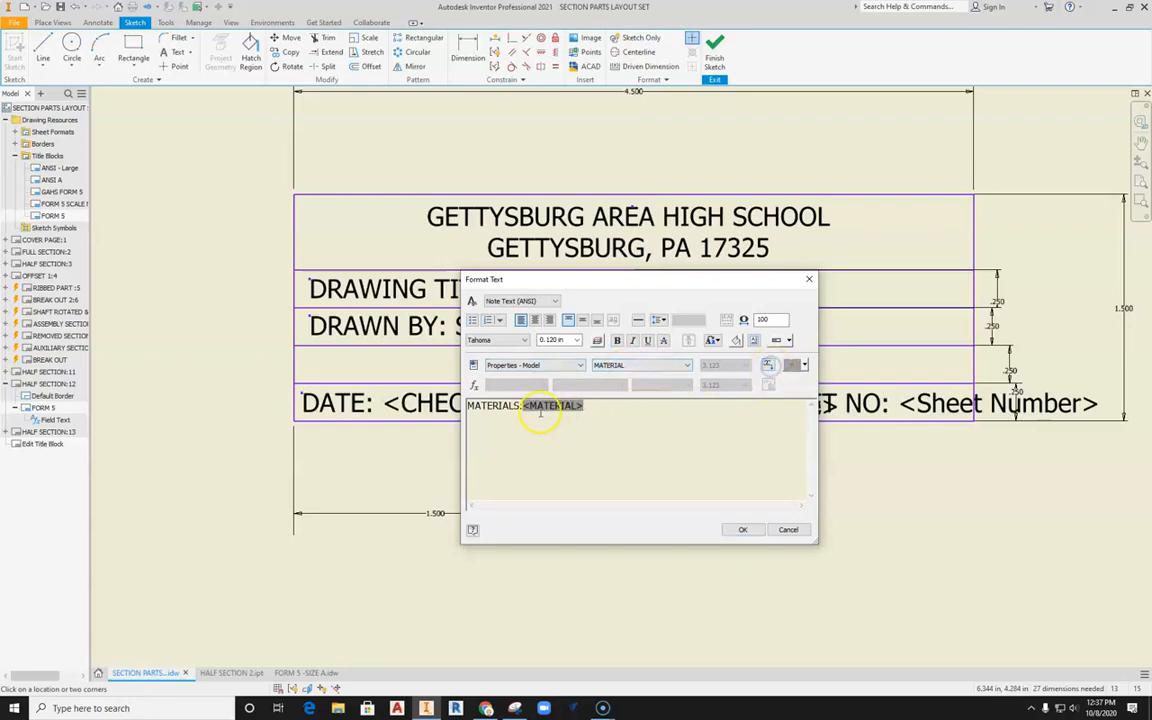
{"action": "left_click", "coordinate": [742, 529]}
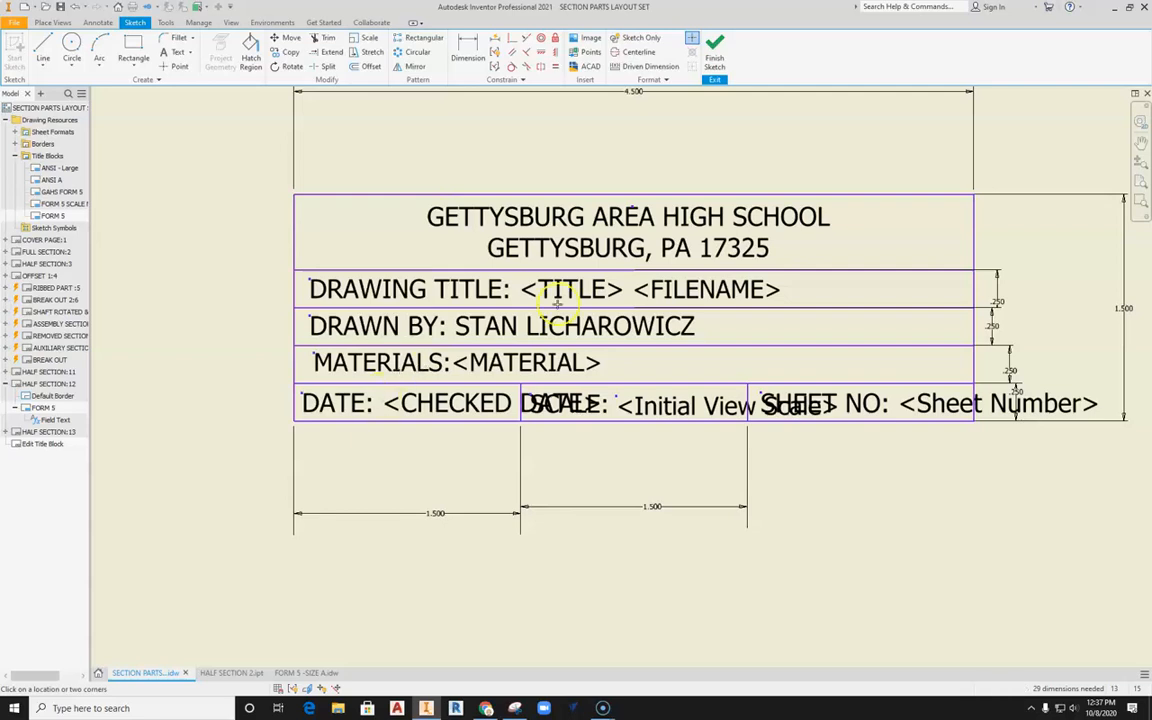
Finish the title block sketch and save it as a new title block named "SECTION VIEW TITLE BLOCK".
{"action": "left_click", "coordinate": [714, 45]}
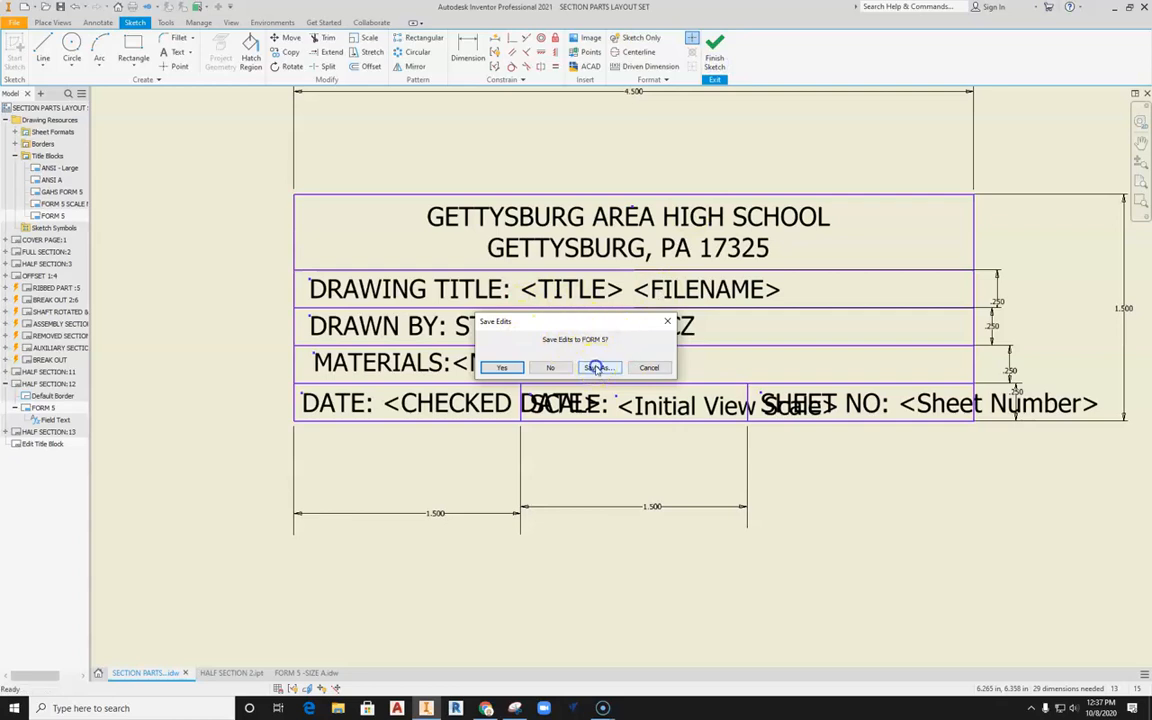
{"action": "left_click", "coordinate": [597, 368]}
{"action": "type", "text": "SECTION VIEW TITLE BLOCK"}
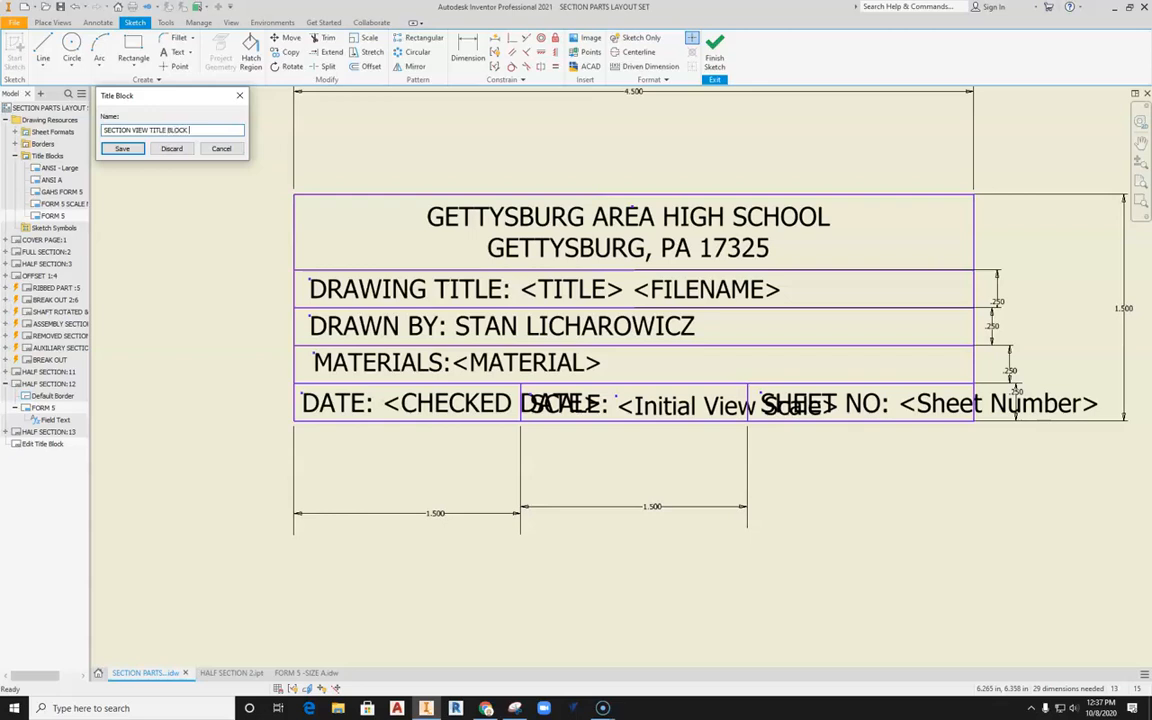
{"action": "left_click", "coordinate": [116, 148]}
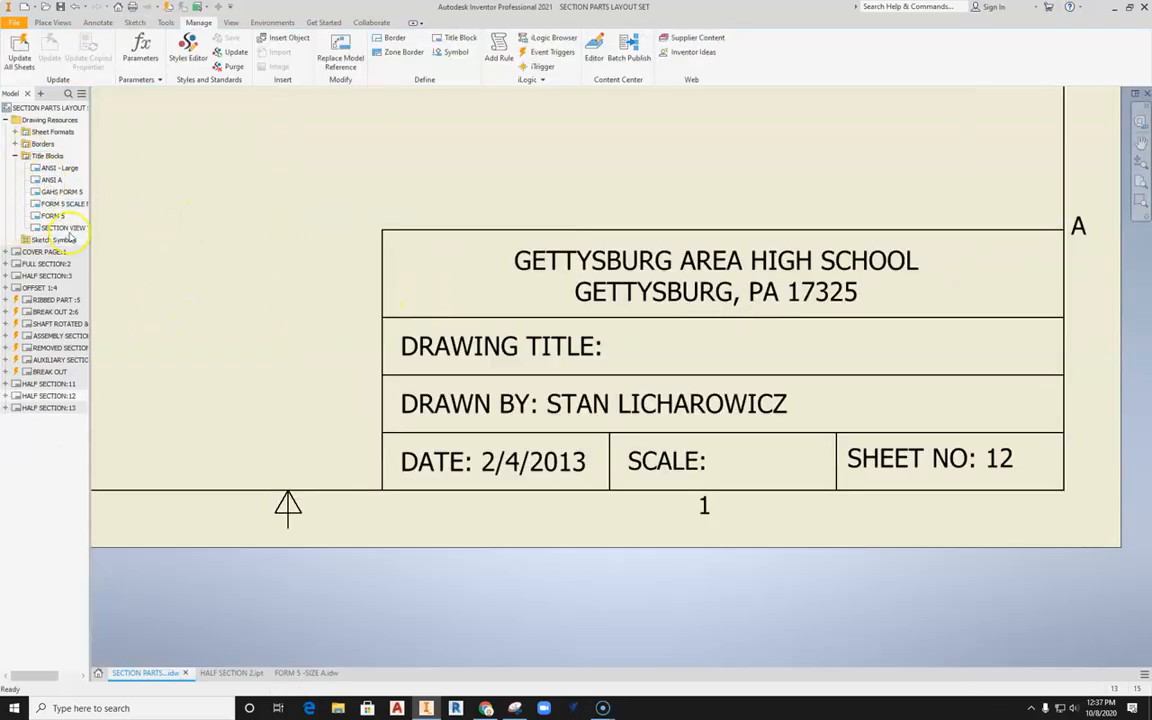
Add a new sheet at the end of the drawing set.
{"action": "left_click", "coordinate": [44, 229]}
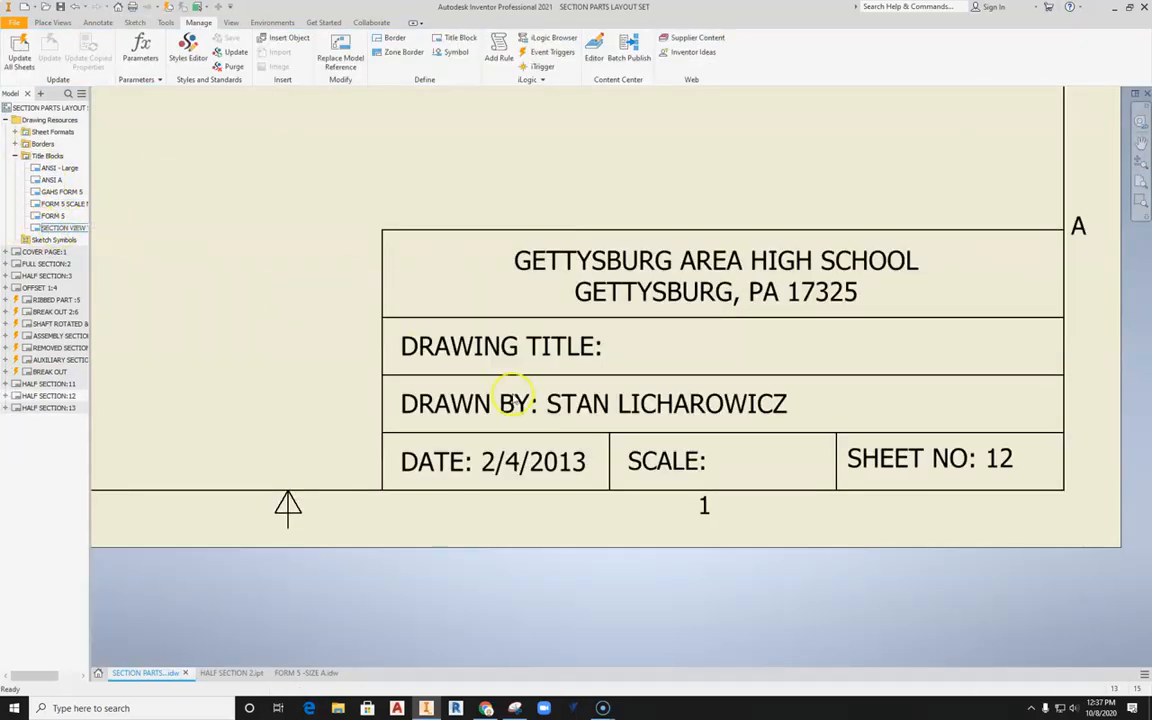
{"action": "right_click", "coordinate": [50, 434]}
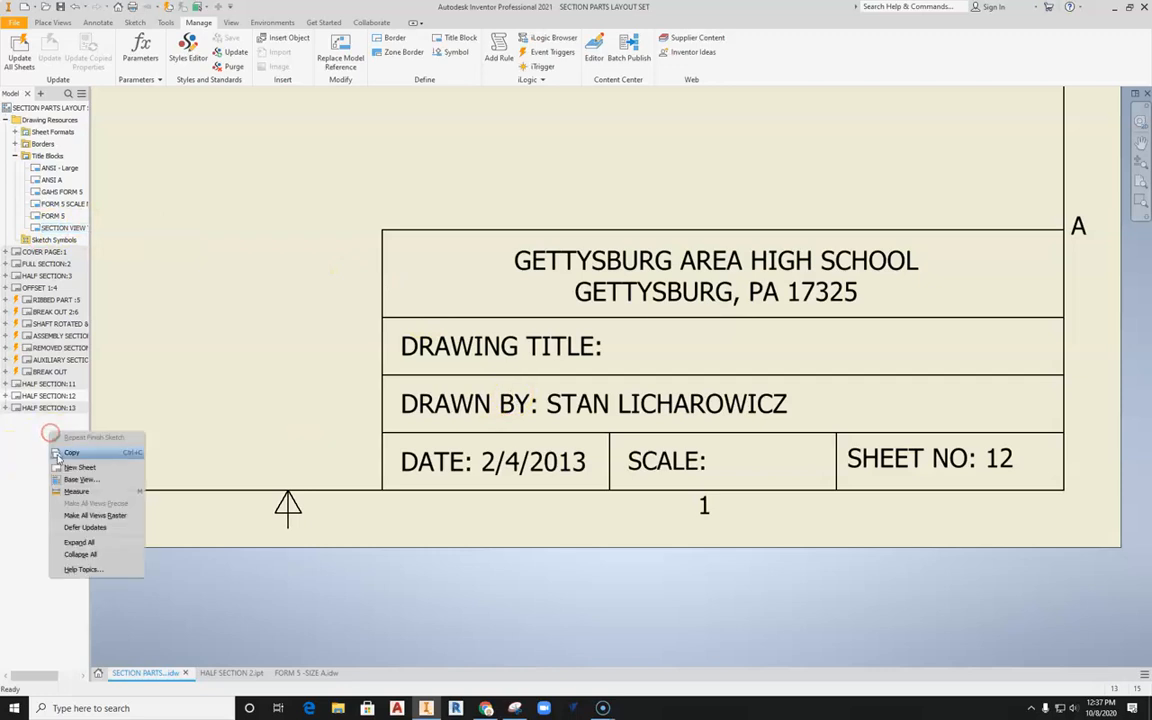
{"action": "left_click", "coordinate": [35, 449]}
{"action": "right_click", "coordinate": [28, 468]}
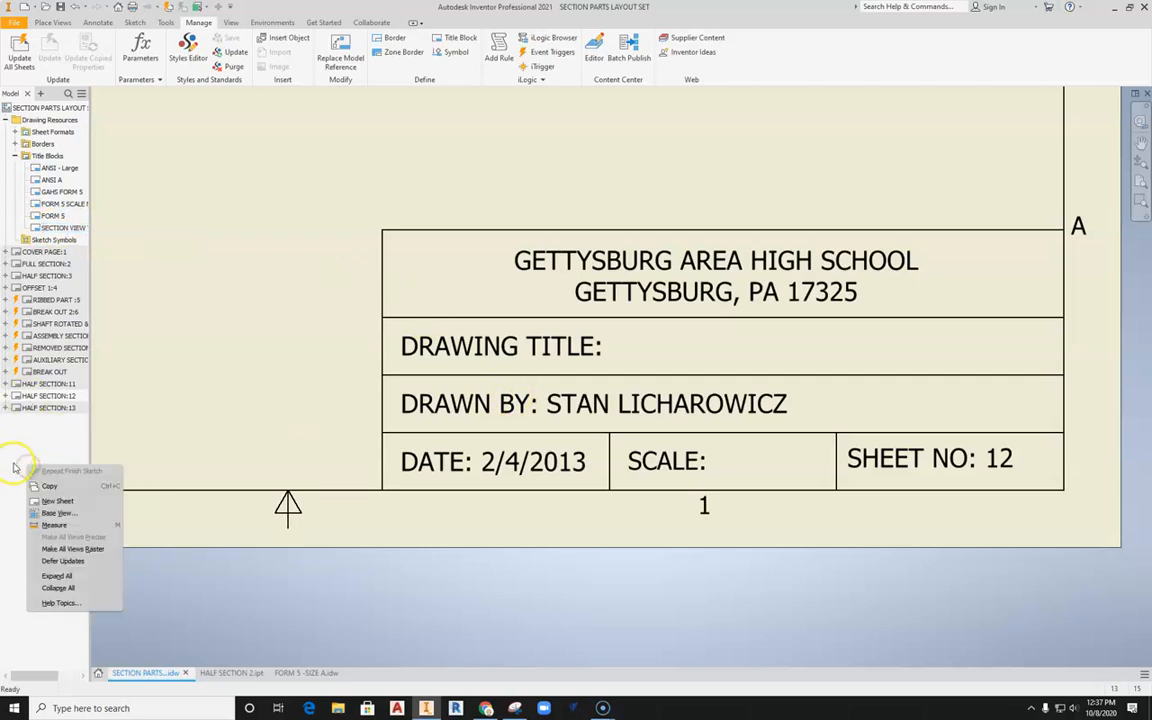
{"action": "left_click", "coordinate": [57, 500]}
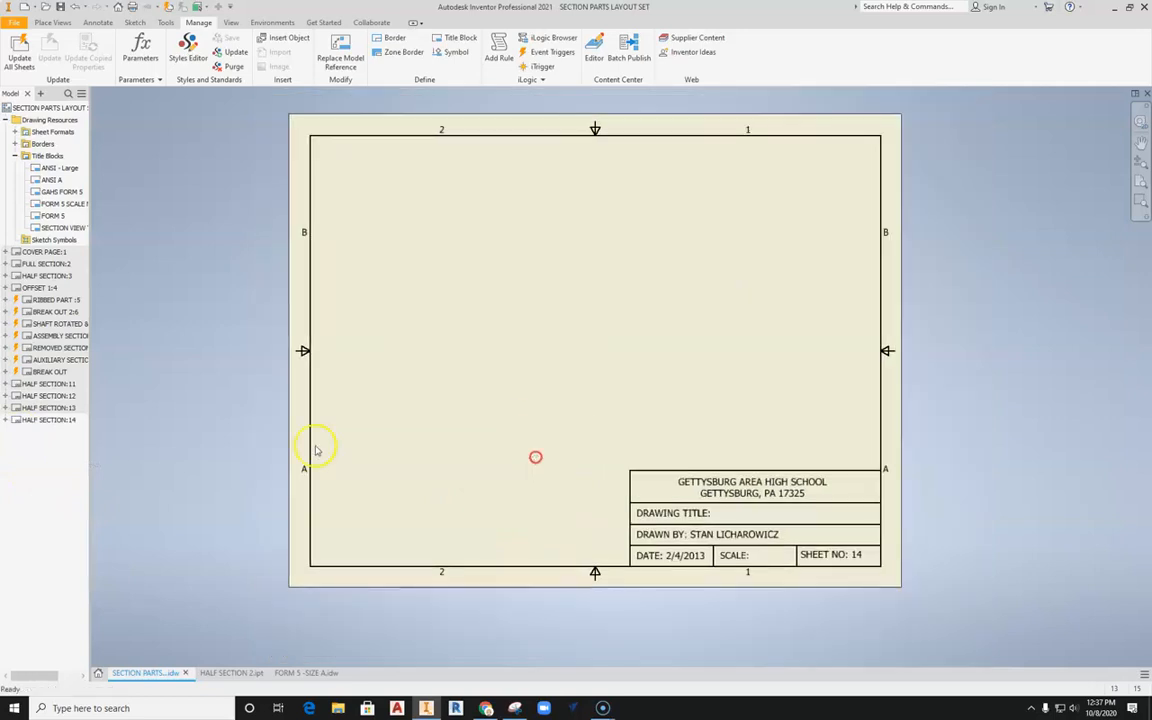
Delete the existing title block from the new sheet and insert the new section view title block in its place.
{"action": "left_click", "coordinate": [6, 420]}
{"action": "right_click", "coordinate": [39, 443]}
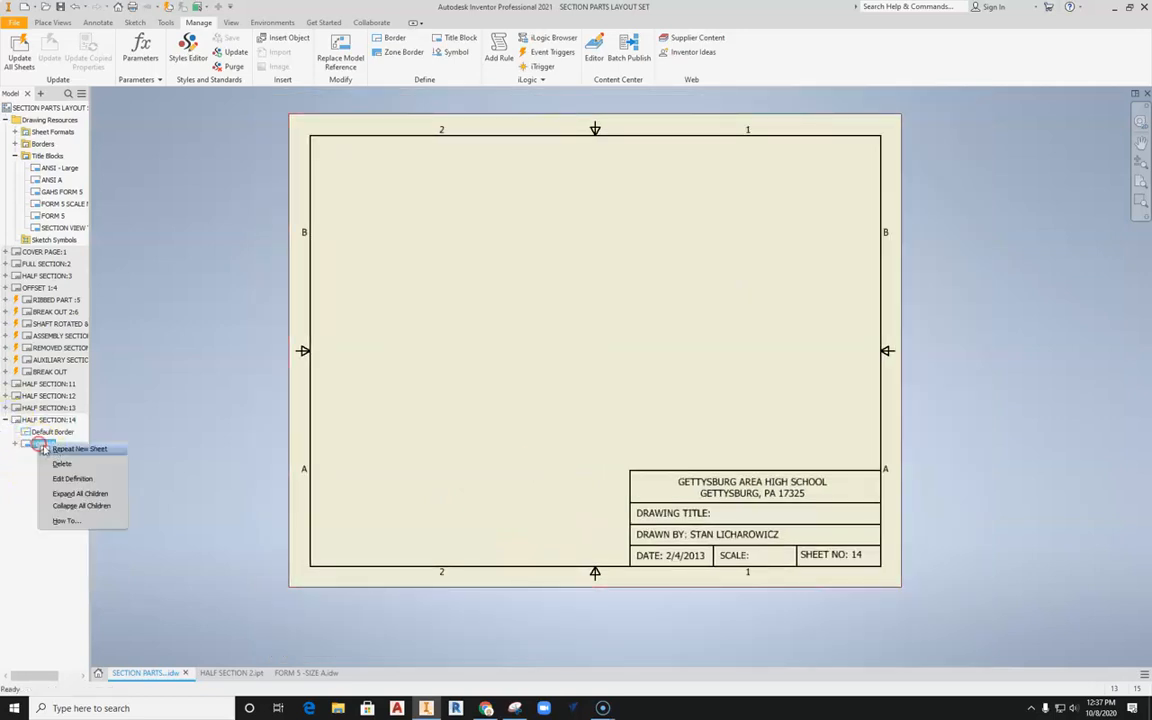
{"action": "left_click", "coordinate": [62, 465]}
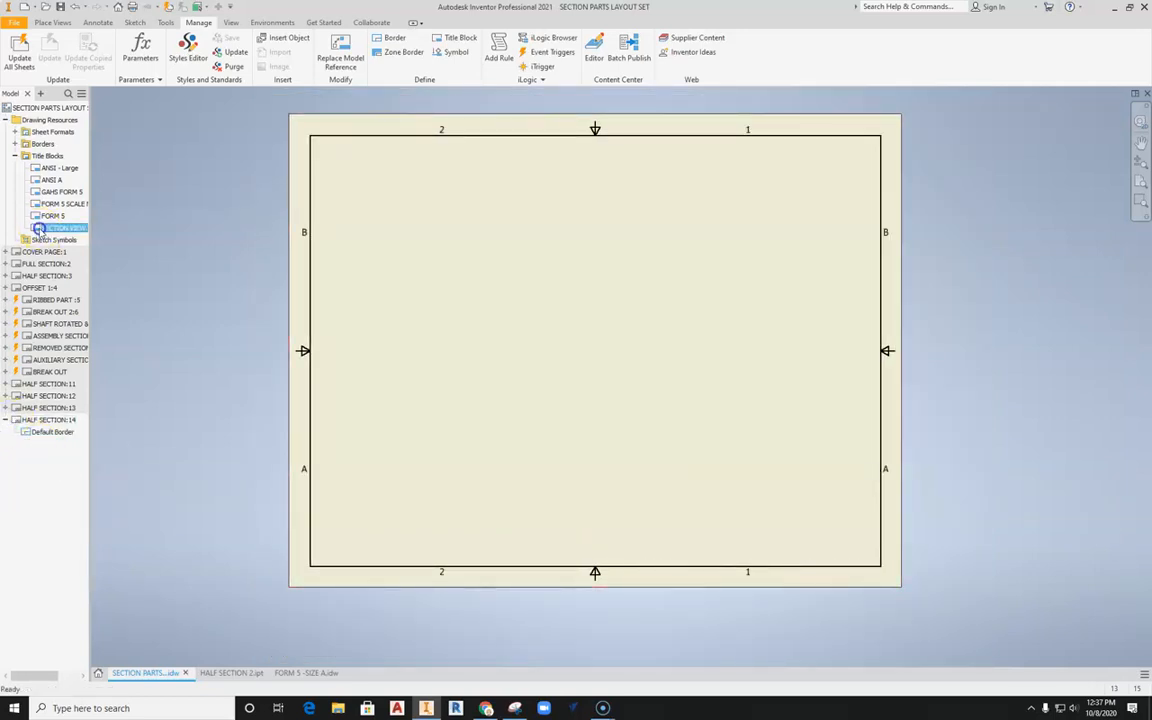
{"action": "right_click", "coordinate": [37, 228]}
{"action": "left_click", "coordinate": [62, 278]}
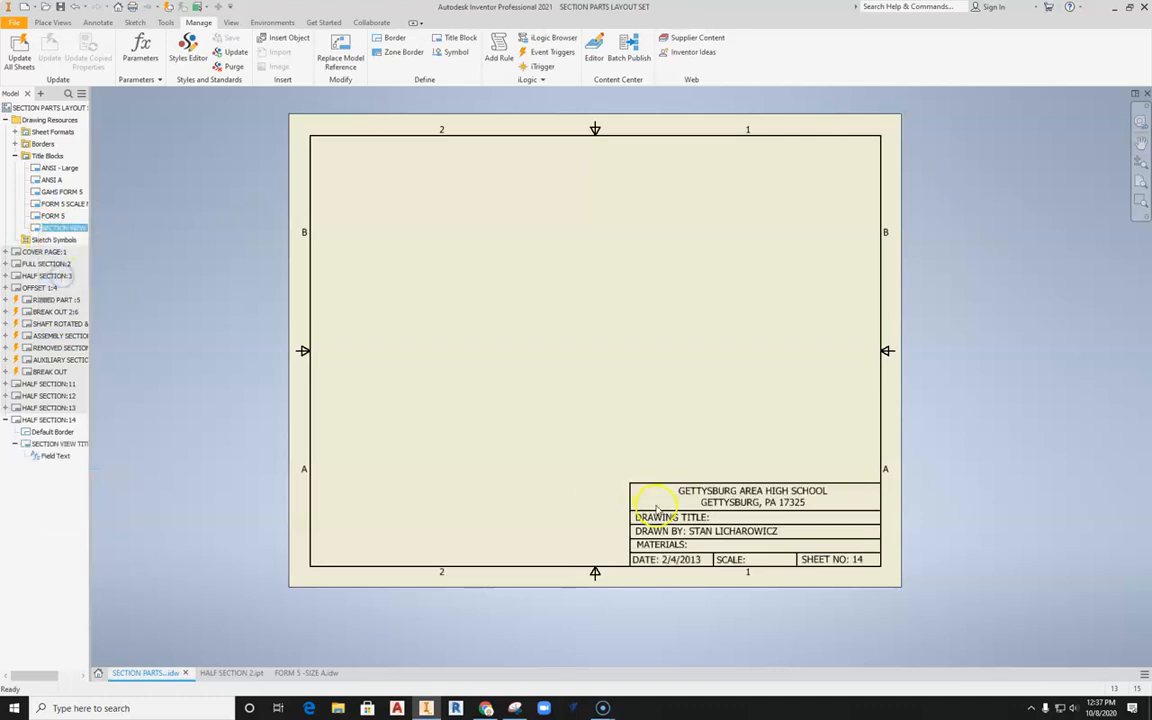
{"action": "scroll", "coordinate": [703, 533], "scroll_direction": "up", "scroll_amount": 3}
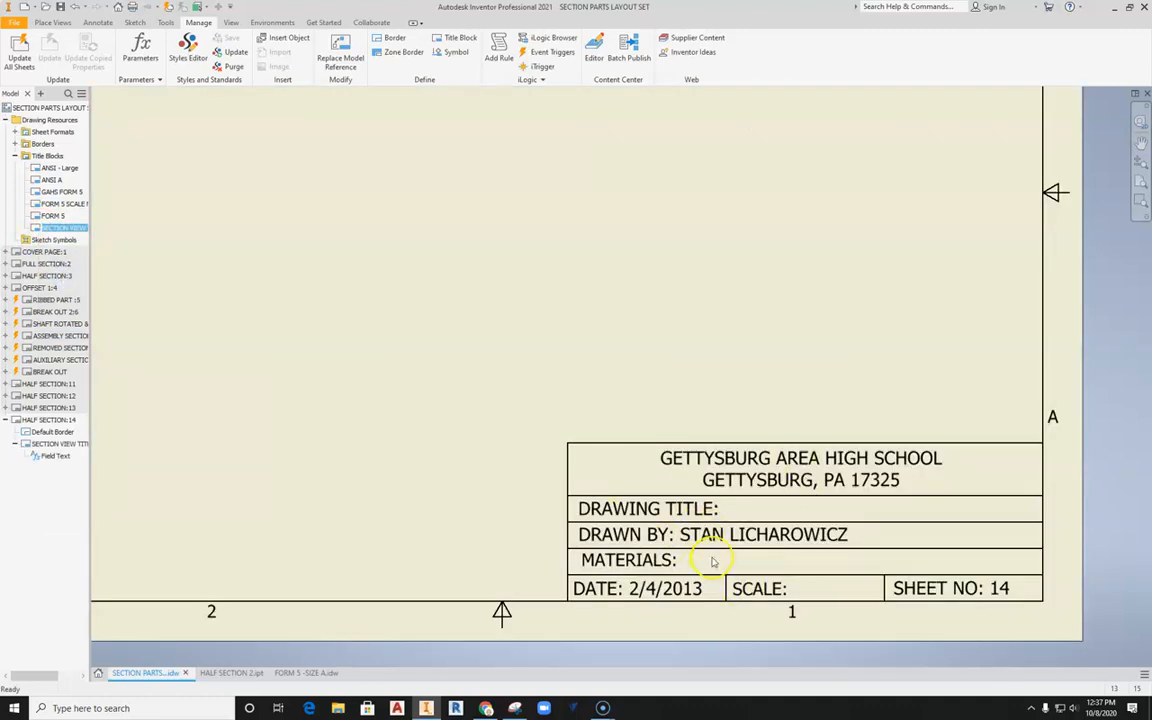
{"action": "scroll", "coordinate": [713, 556], "scroll_direction": "down", "scroll_amount": 3}
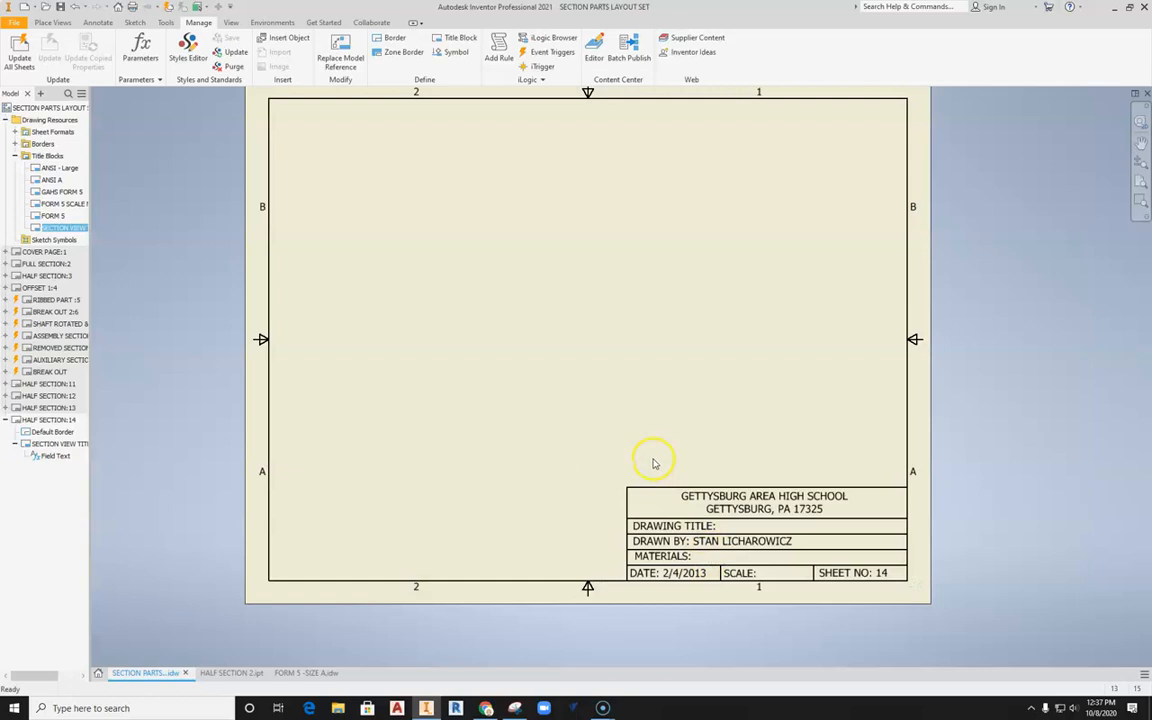
Place a front base view of the HALF SECTION 2 part at scale 1 : 1 in the upper-left area of the new sheet.
{"action": "left_click", "coordinate": [53, 22]}
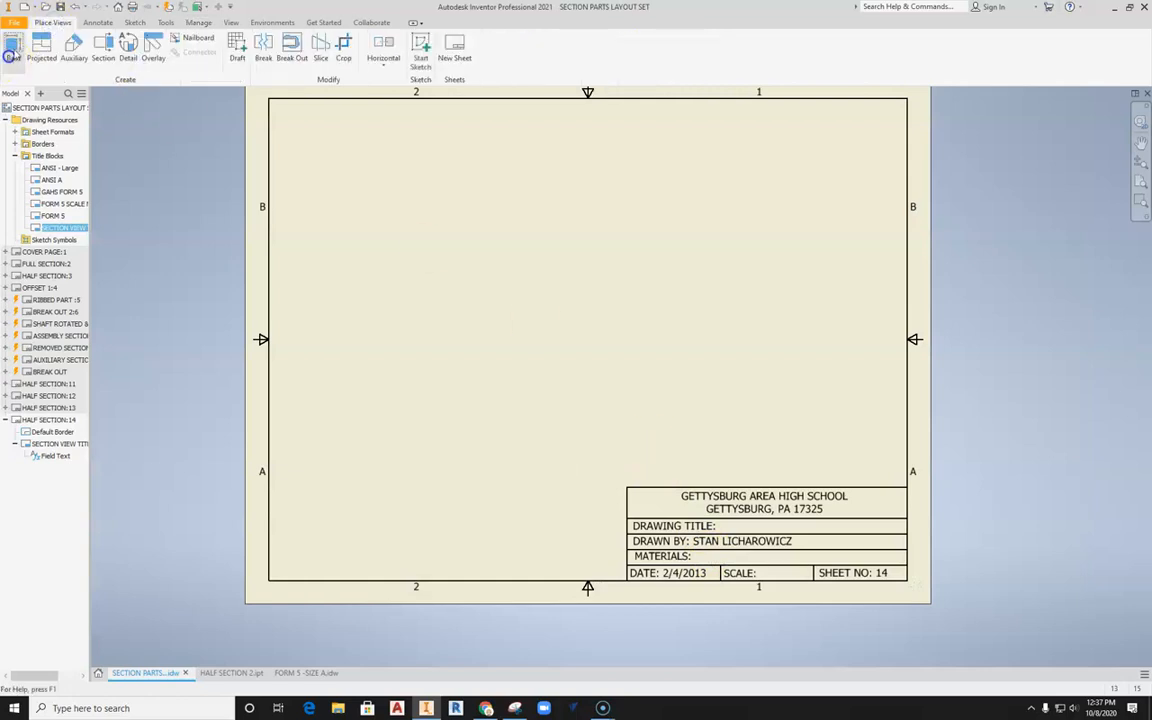
{"action": "left_click", "coordinate": [12, 55]}
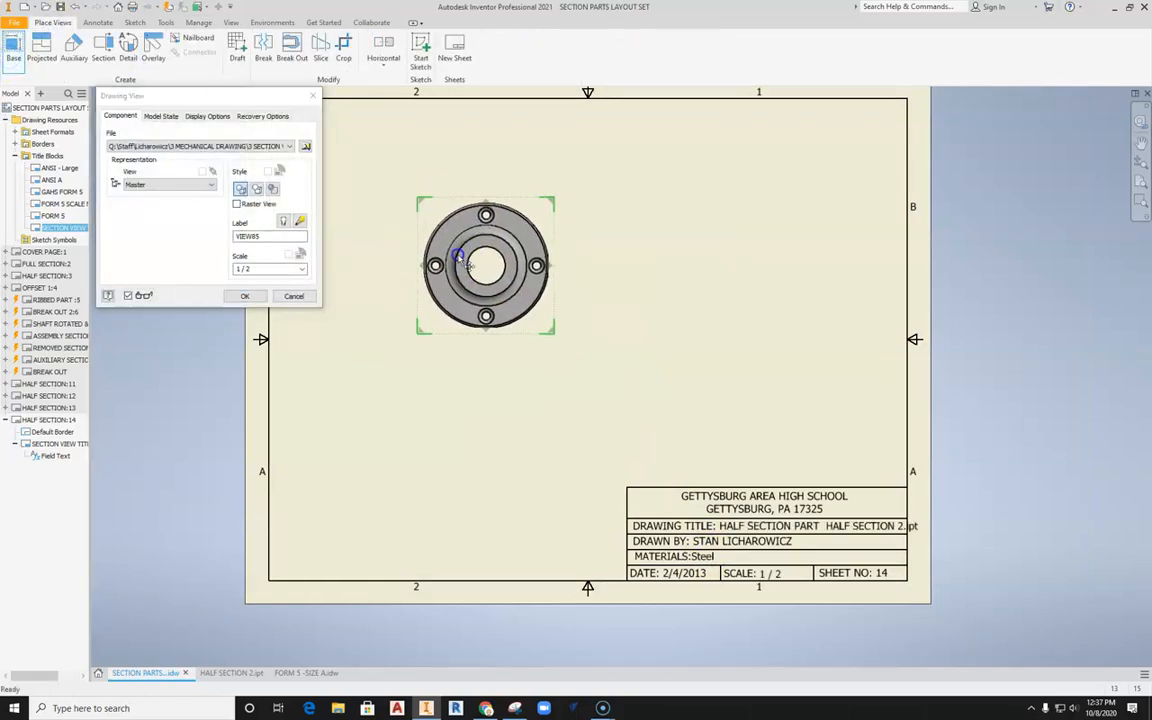
{"action": "left_click", "coordinate": [299, 268]}
{"action": "left_click", "coordinate": [272, 292]}
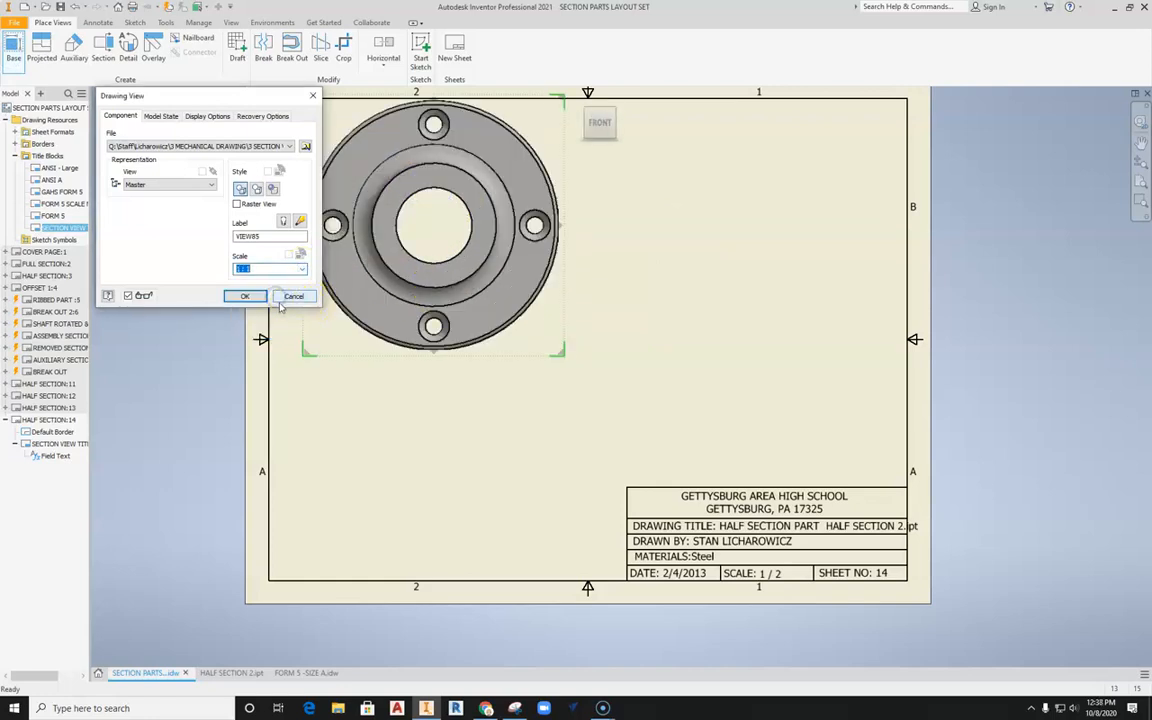
{"action": "left_click", "coordinate": [250, 297]}
{"action": "scroll", "coordinate": [694, 567], "scroll_direction": "up", "scroll_amount": 5}
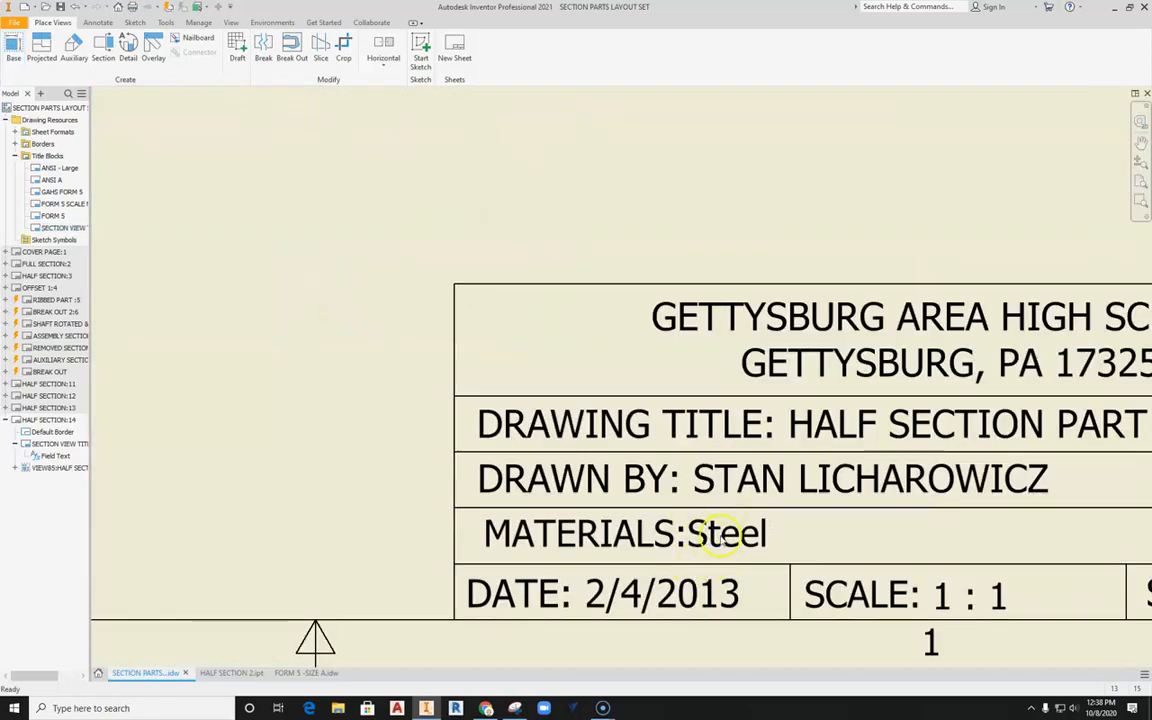
{"action": "scroll", "coordinate": [724, 538], "scroll_direction": "down", "scroll_amount": 5}
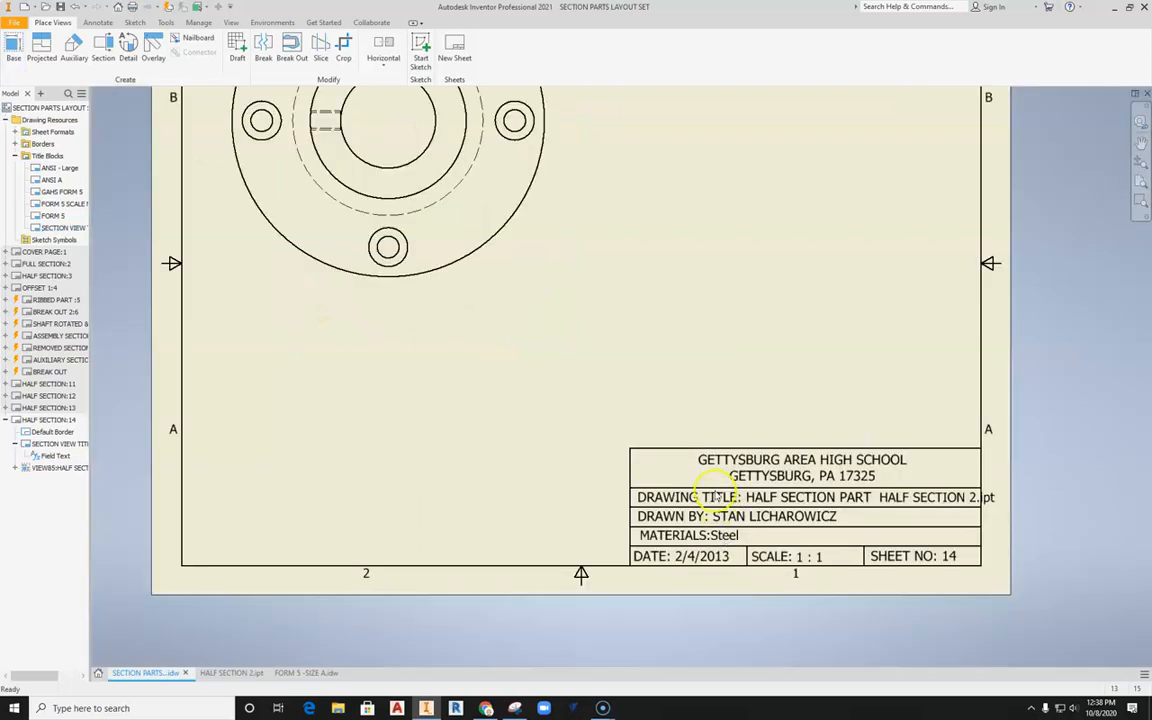
{"action": "middle_click_drag", "start_coordinate": [646, 386], "coordinate": [578, 411]}
{"action": "left_click", "coordinate": [14, 47]}
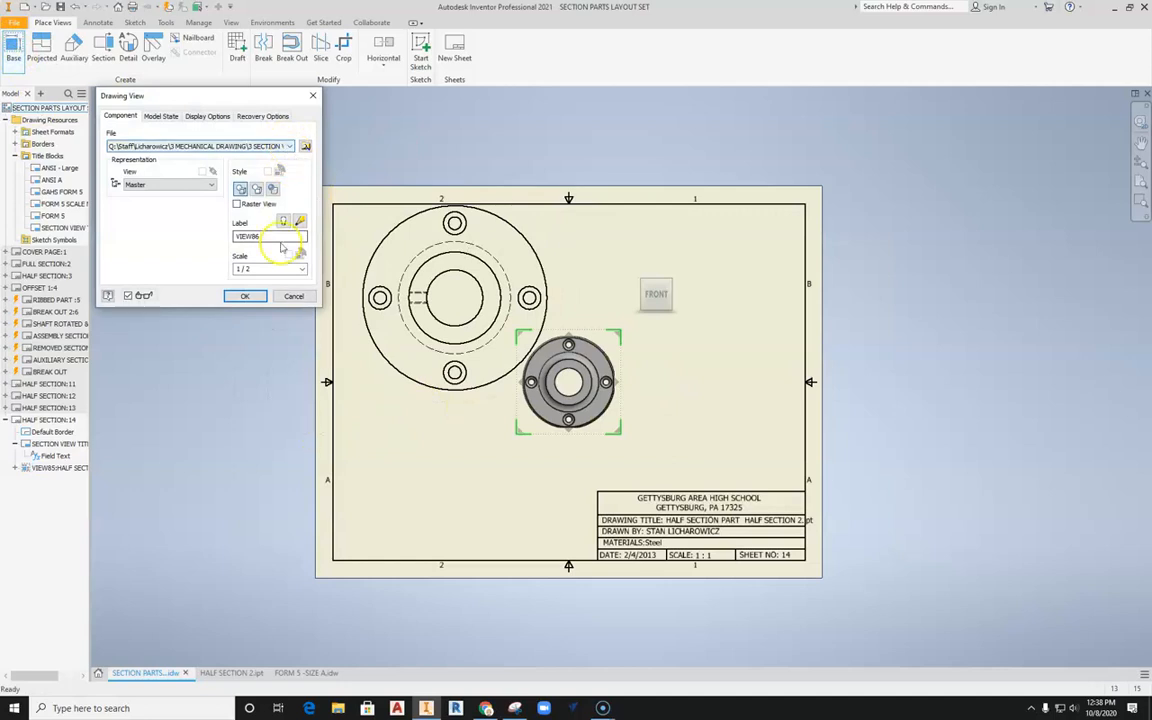
{"action": "left_click", "coordinate": [293, 296]}
{"action": "right_click", "coordinate": [277, 308]}
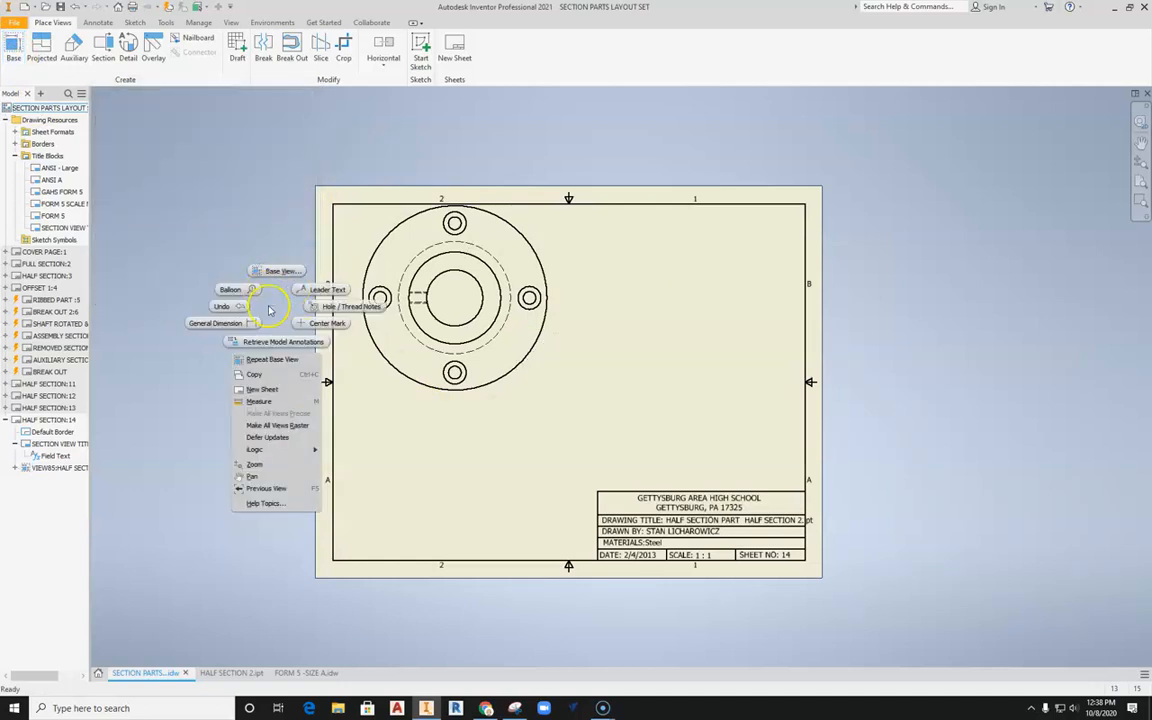
{"action": "key", "text": "Escape"}
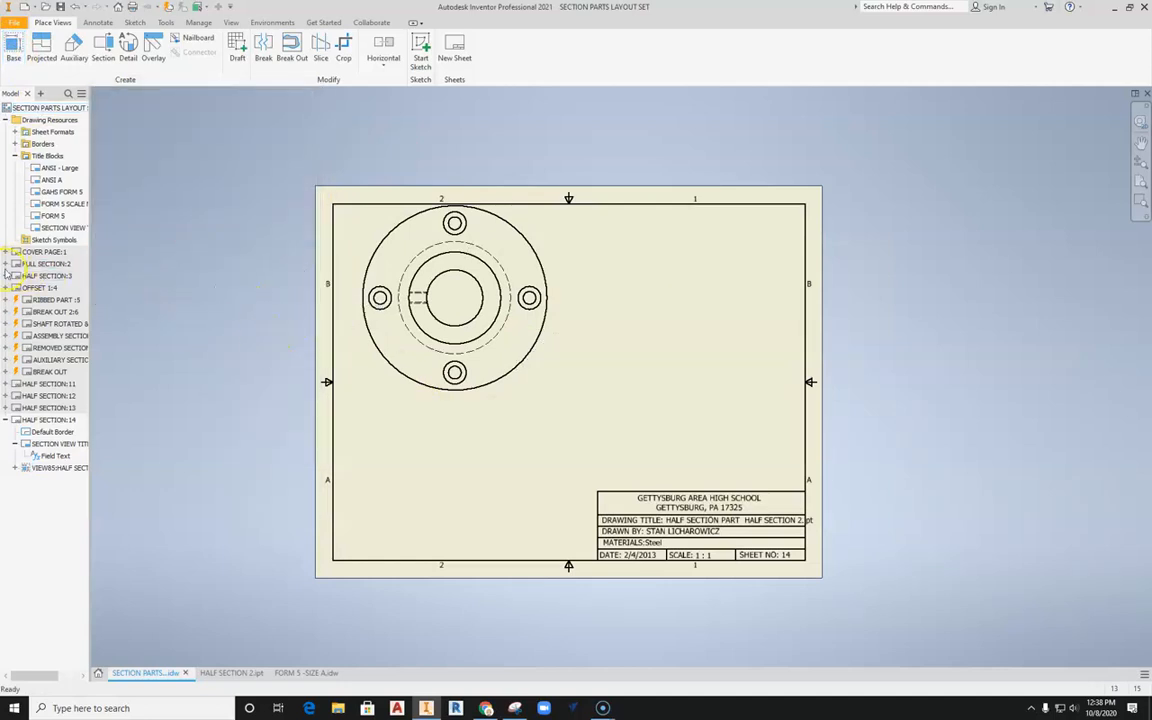
Activate the FULL SECTION:2 sheet to examine its title block.
{"action": "middle_click_drag", "start_coordinate": [228, 497], "coordinate": [332, 442]}
{"action": "middle_click_drag", "start_coordinate": [562, 313], "coordinate": [463, 367]}
{"action": "double_click", "coordinate": [16, 266]}
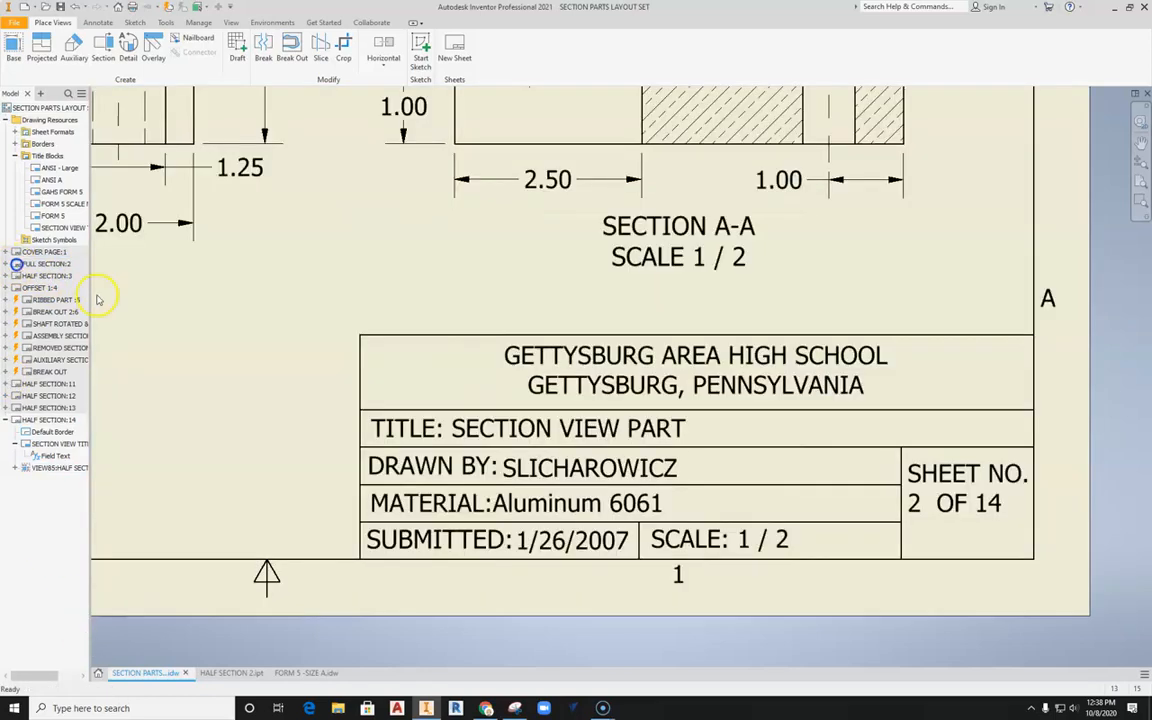